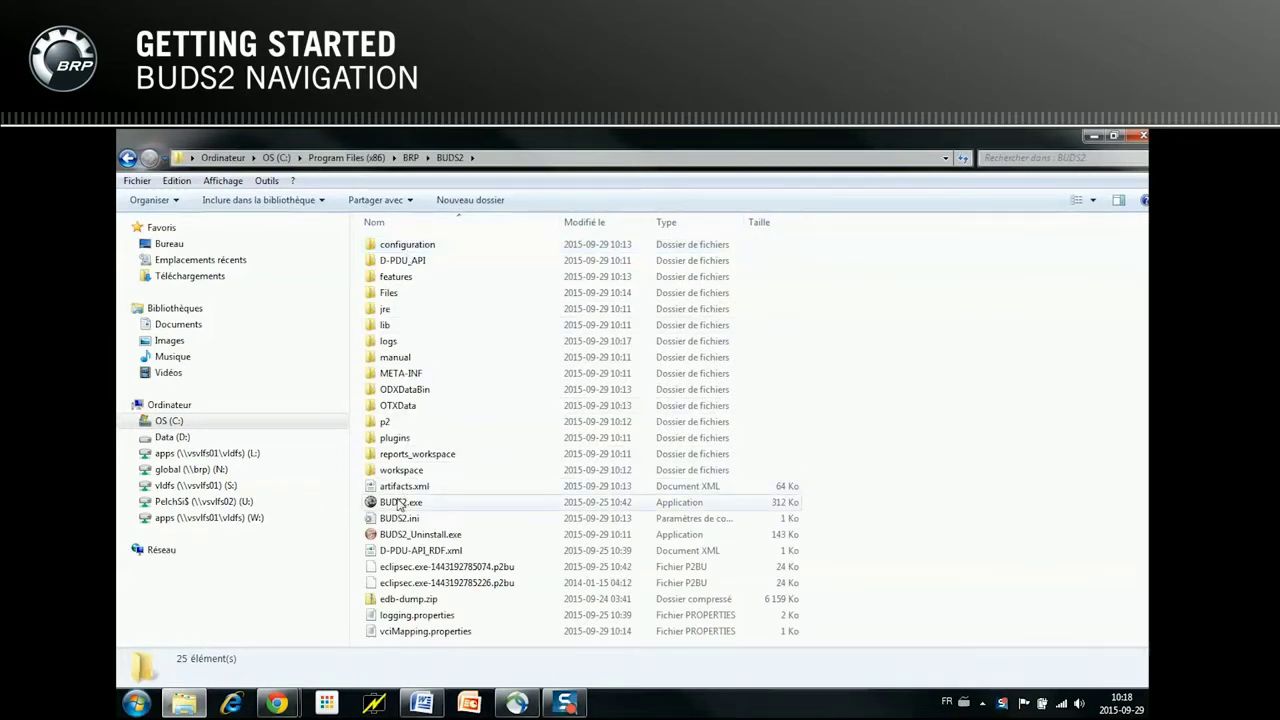
Launch BUDS2.exe and log in to BOSSWeb with the username BUDS and the account password
{"action": "double_click", "coordinate": [398, 502]}
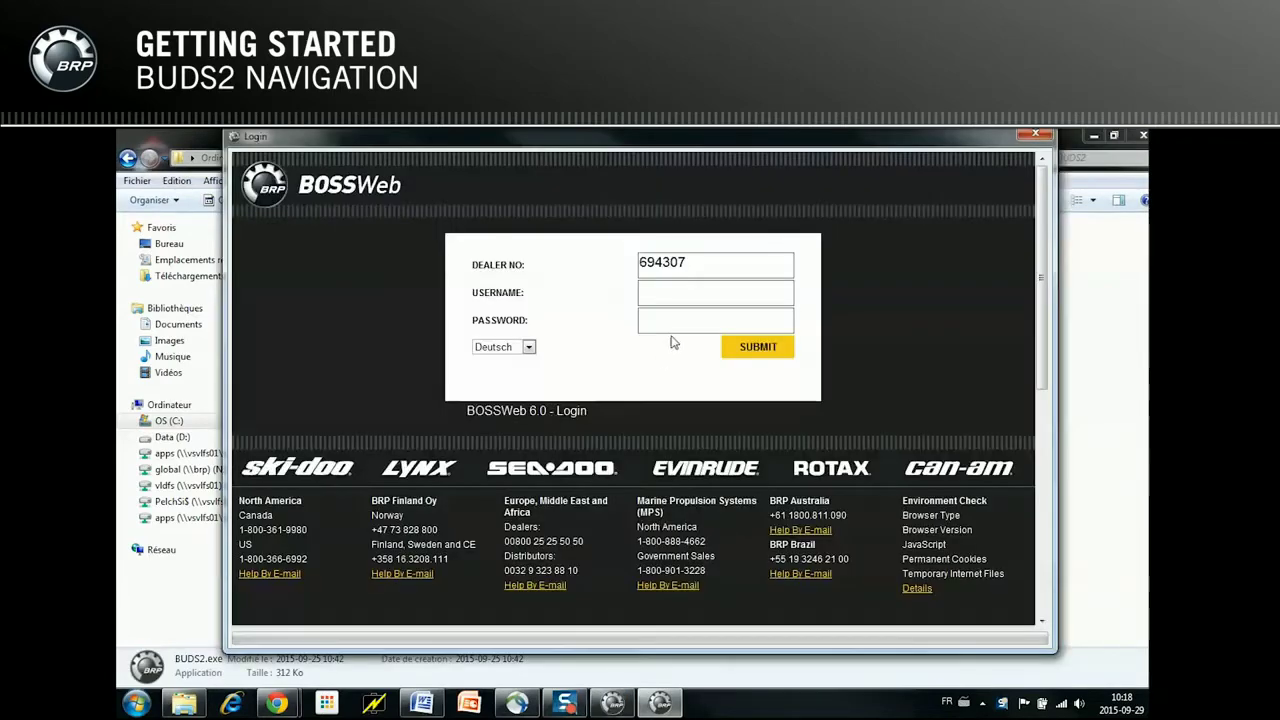
{"action": "left_click", "coordinate": [677, 292]}
{"action": "type", "text": "BUDS"}
{"action": "key", "text": "Tab"}
{"action": "type", "text": "*******"}
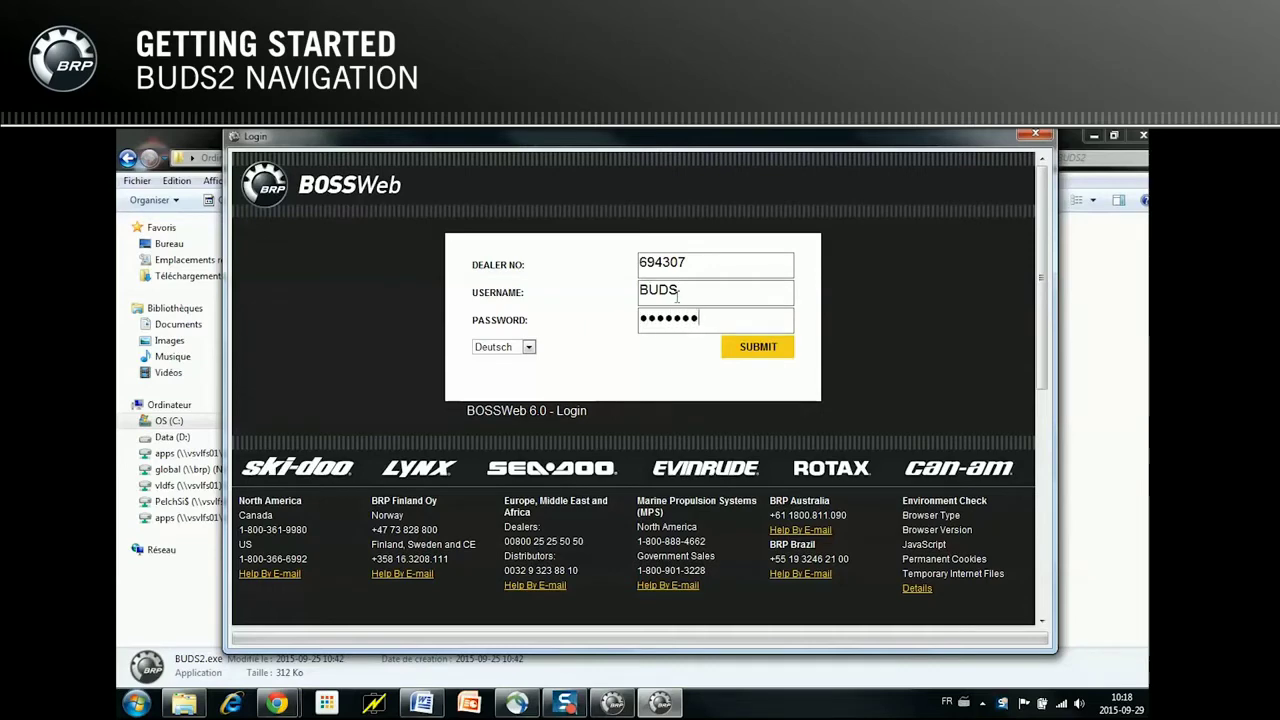
{"action": "left_click", "coordinate": [754, 347]}
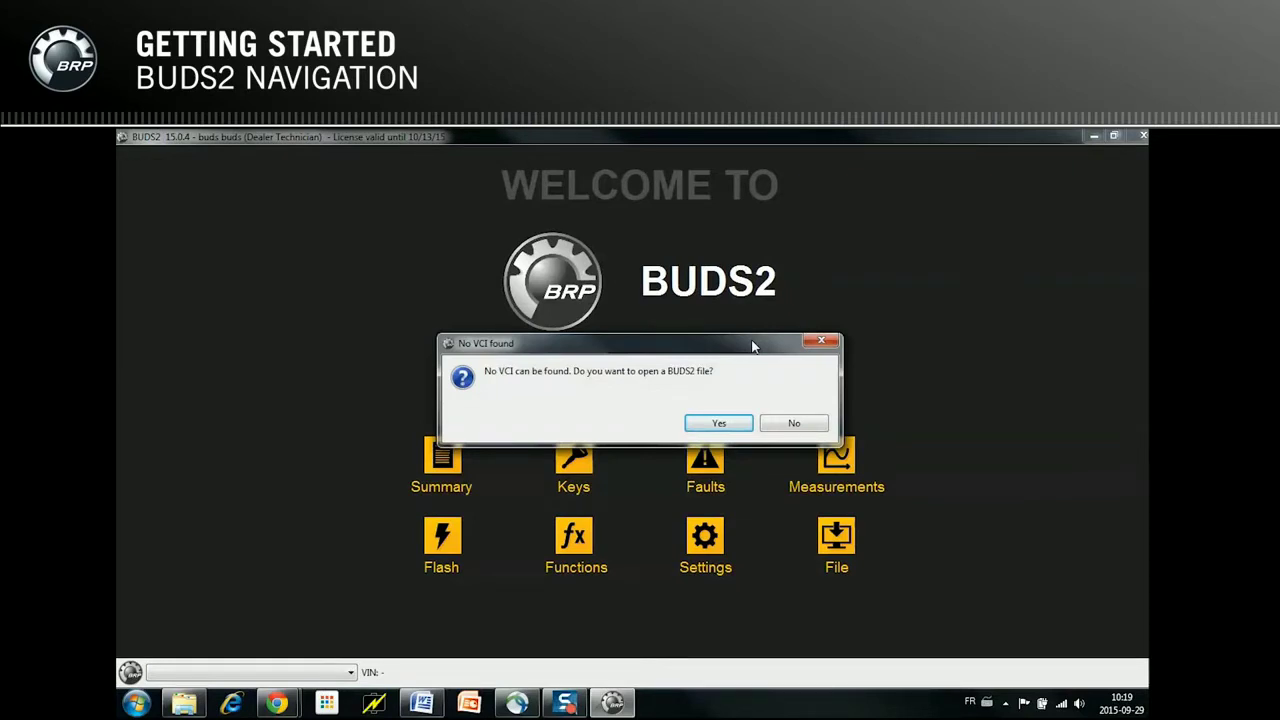
Agree to open a BUDS2 file and load the Spark_iBR file dated 2015-06-11 from the Téléchargements folder
{"action": "left_click", "coordinate": [722, 428]}
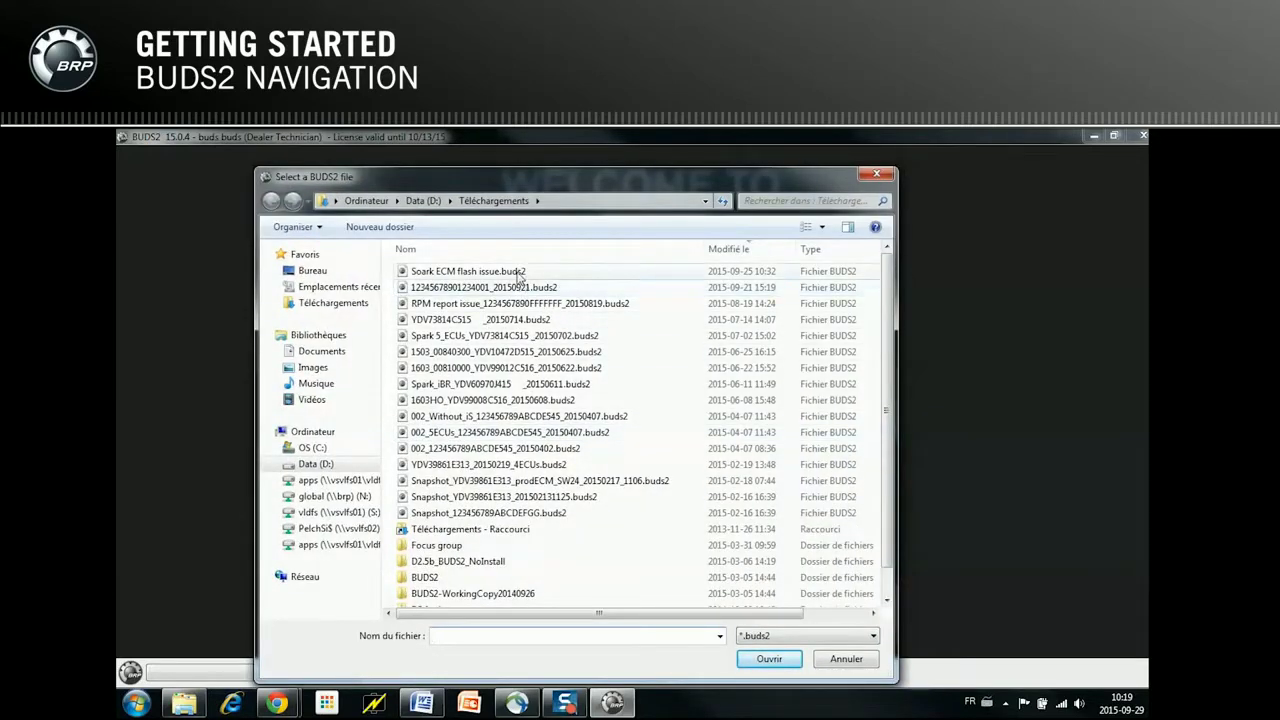
{"action": "double_click", "coordinate": [498, 385]}
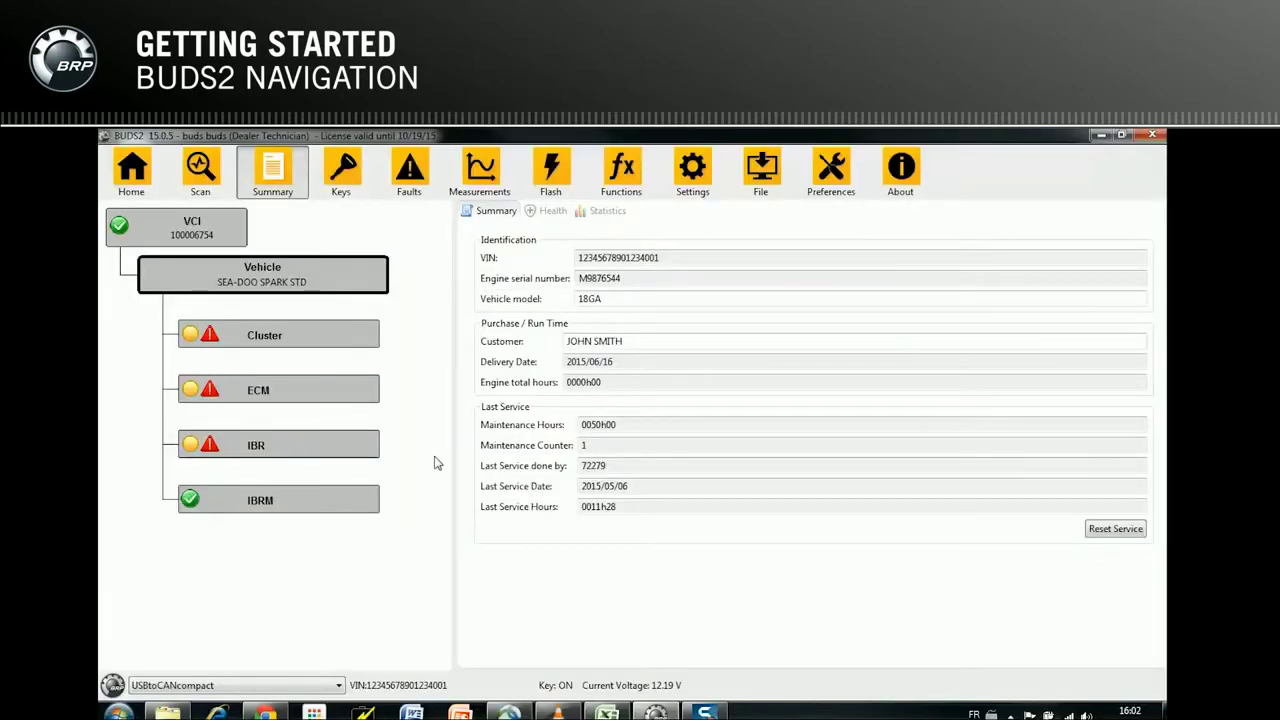
Switch the data source to 1603_00810000_YDV99012C516_20150622.buds2 and back to USBtoCANcompact
{"action": "left_click", "coordinate": [339, 686]}
{"action": "left_click", "coordinate": [330, 712]}
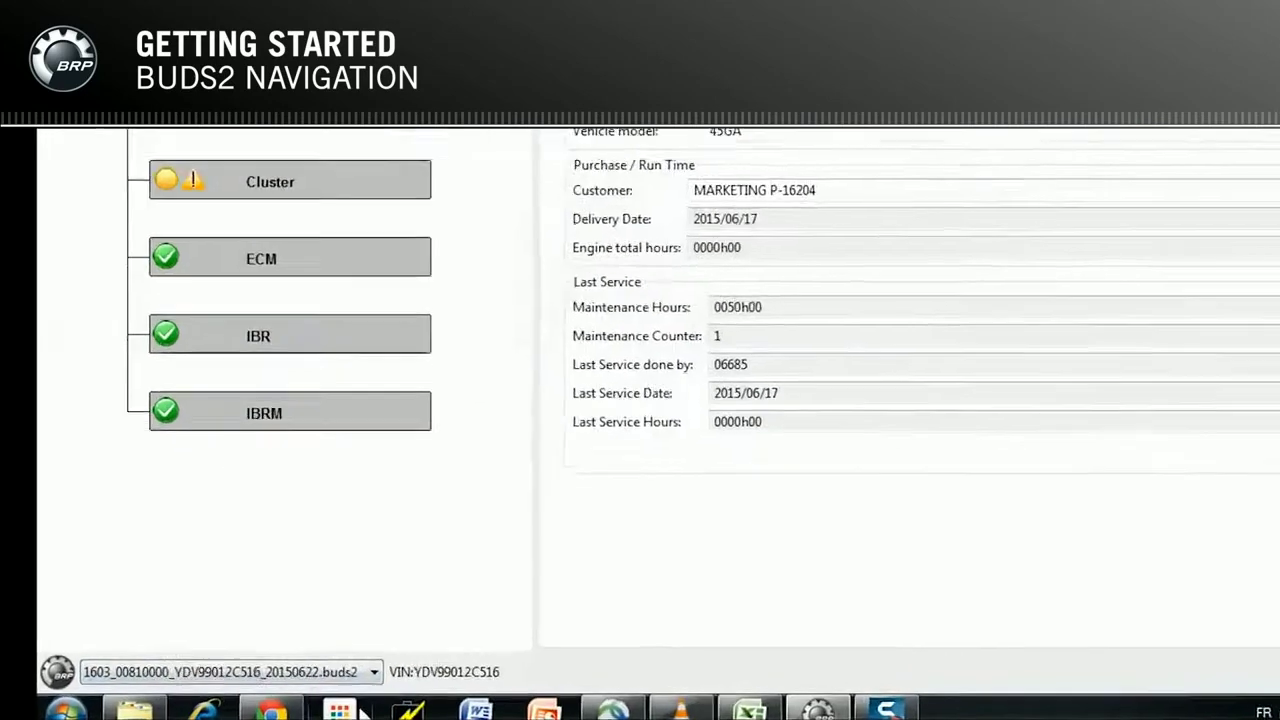
{"action": "left_click", "coordinate": [395, 664]}
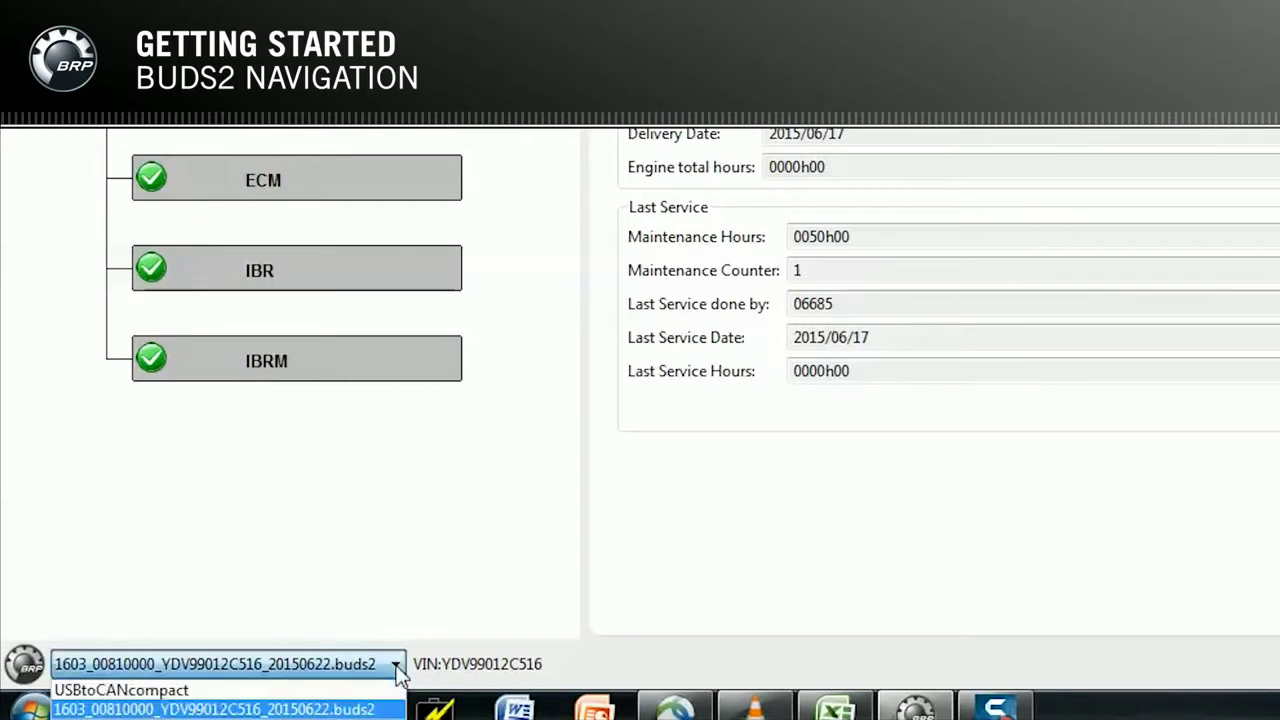
{"action": "left_click", "coordinate": [355, 693]}
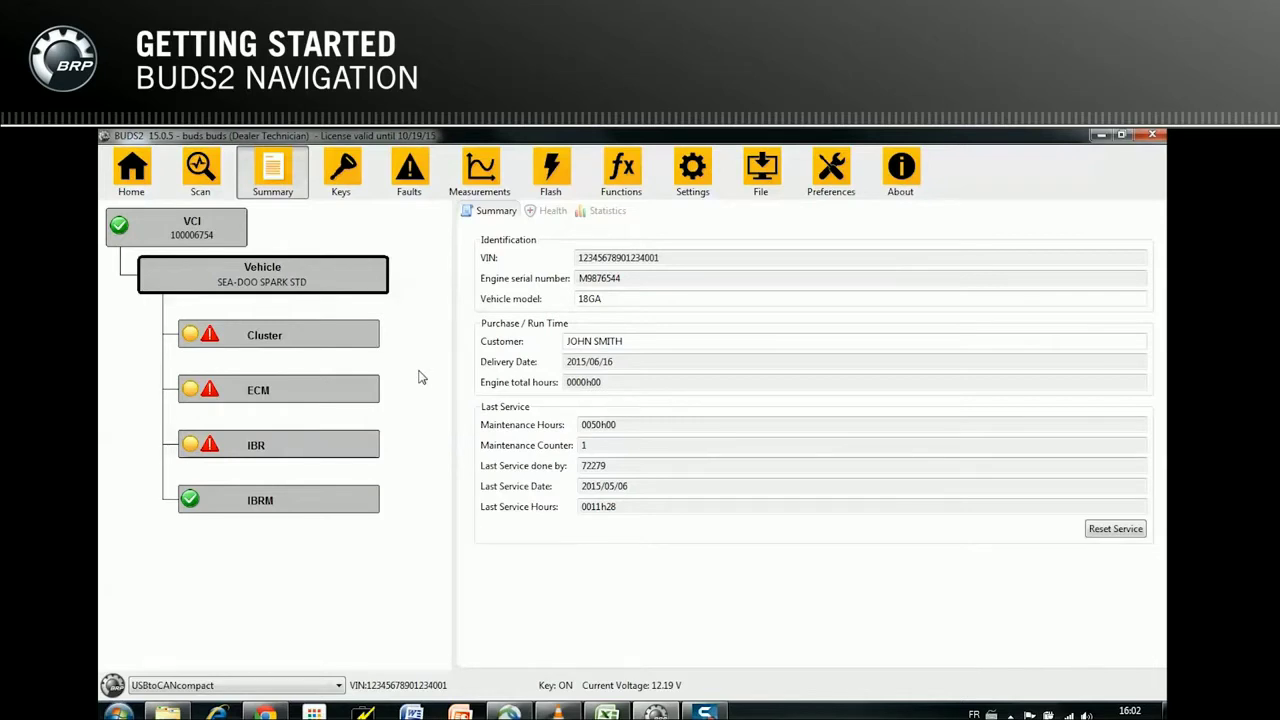
Go through the summary information of the VCI, Vehicle, Cluster, ECM, IBR and IBRM entries in the module tree
{"action": "left_click", "coordinate": [220, 234]}
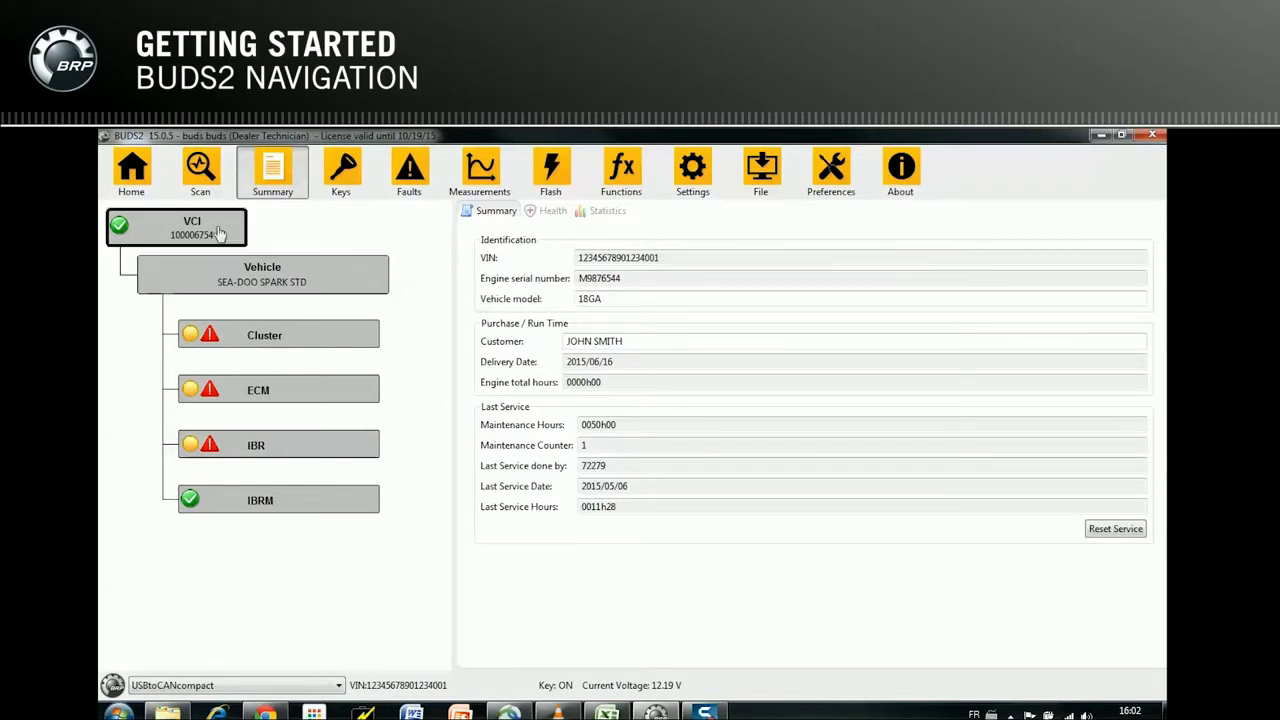
{"action": "left_click", "coordinate": [268, 282]}
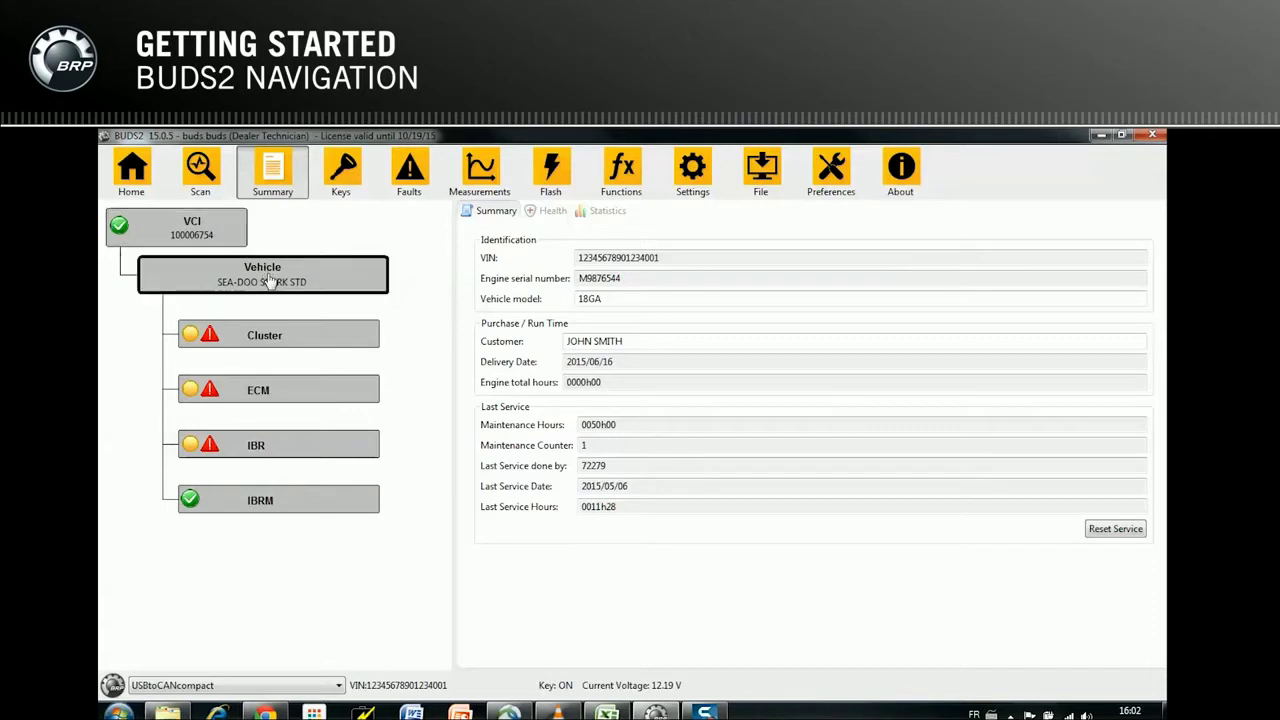
{"action": "left_click", "coordinate": [358, 341]}
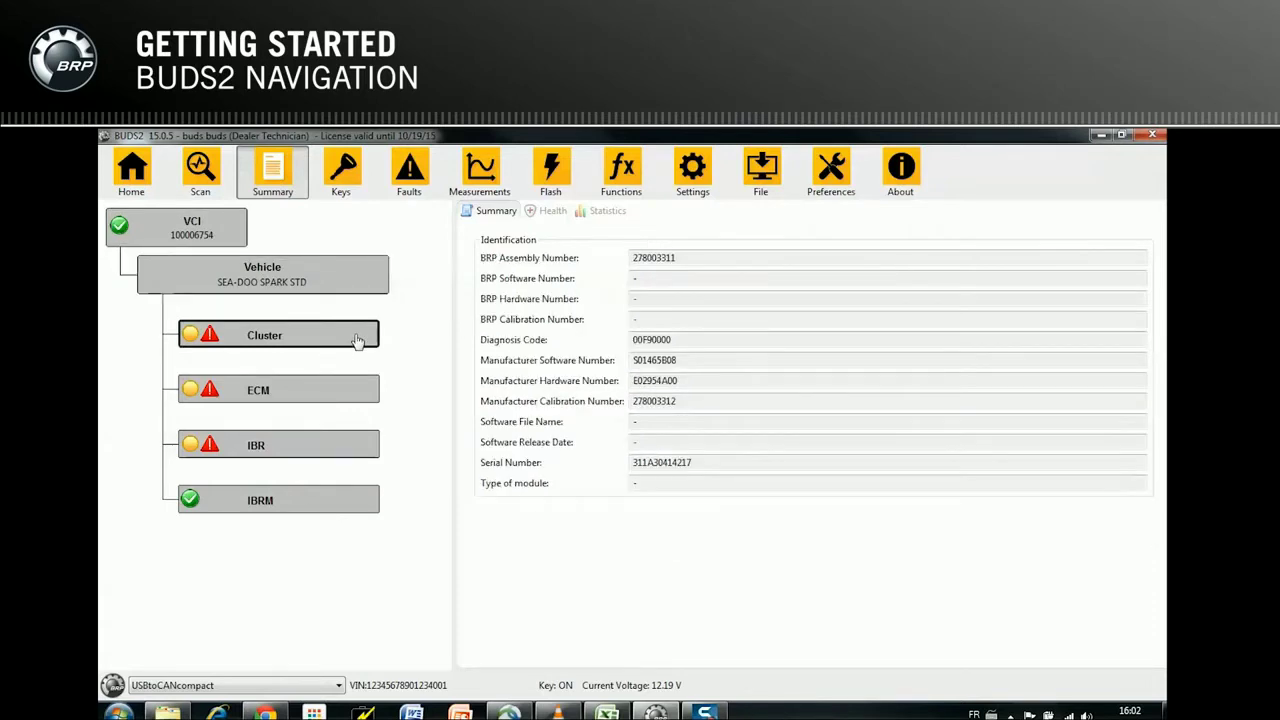
{"action": "left_click", "coordinate": [366, 394]}
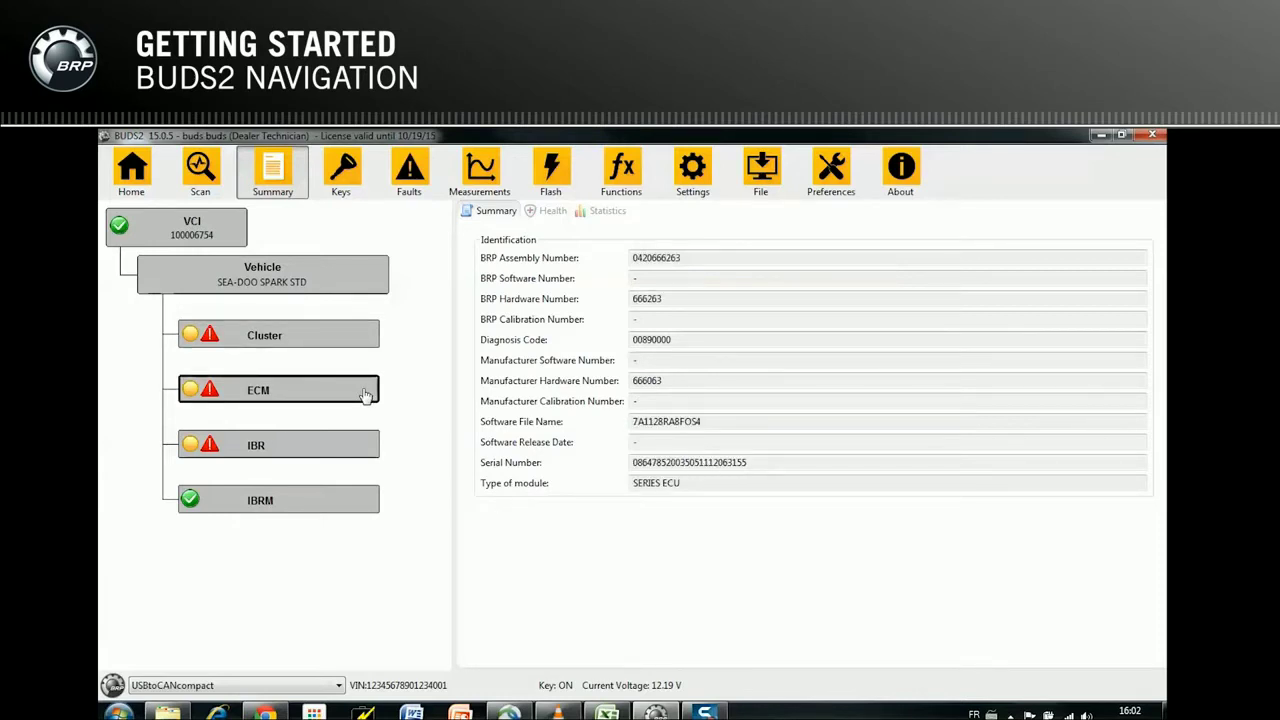
{"action": "left_click", "coordinate": [353, 461]}
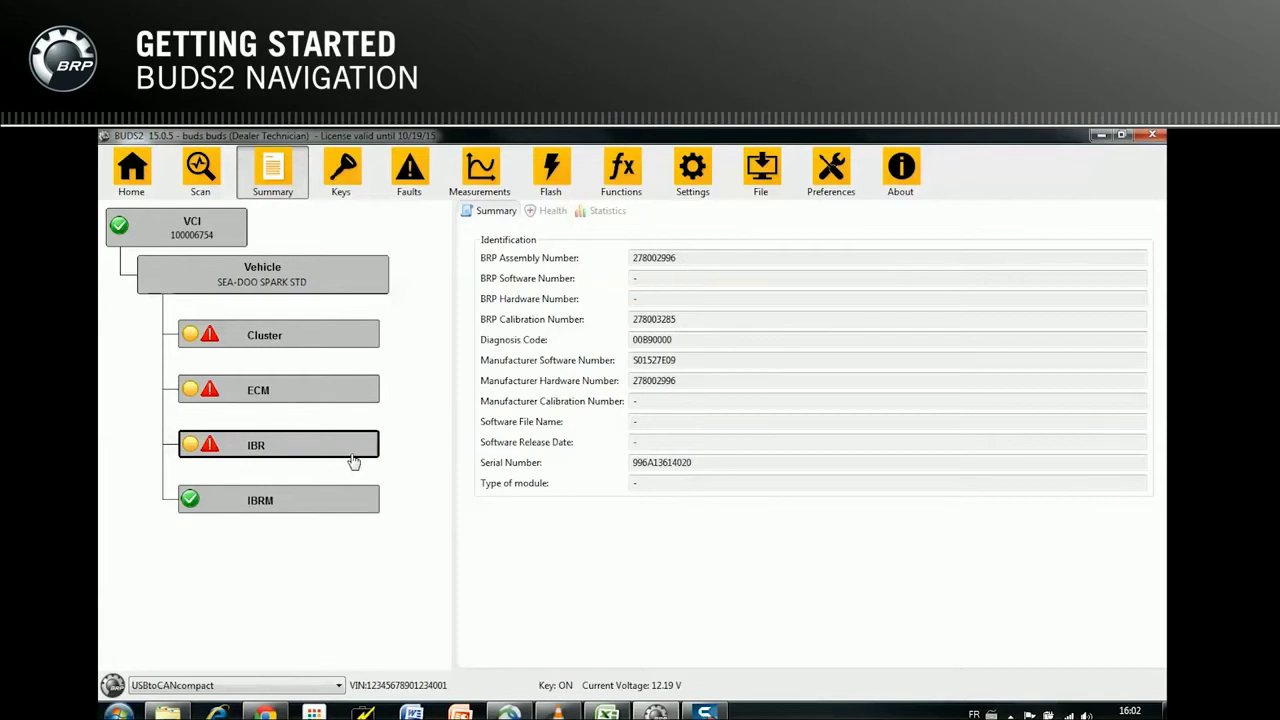
{"action": "left_click", "coordinate": [358, 502]}
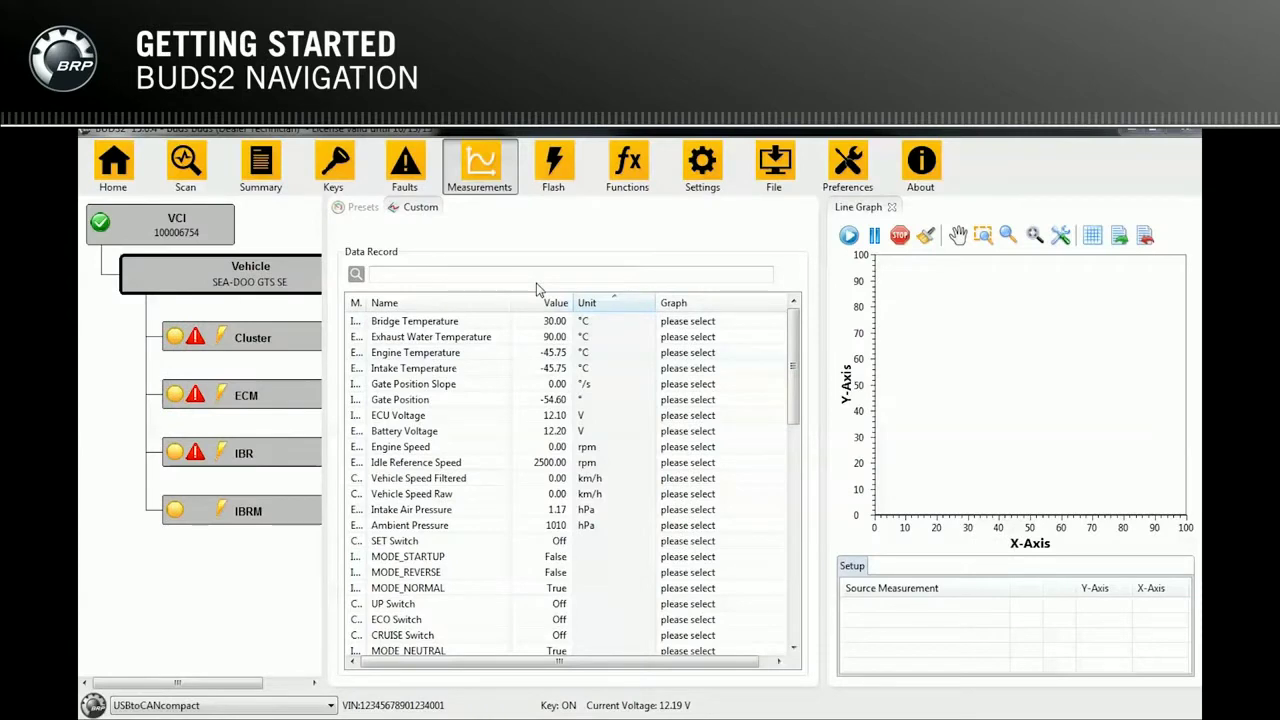
Filter the custom measurement records by "Battery" and clear the filter again
{"action": "type", "text": "Battery"}
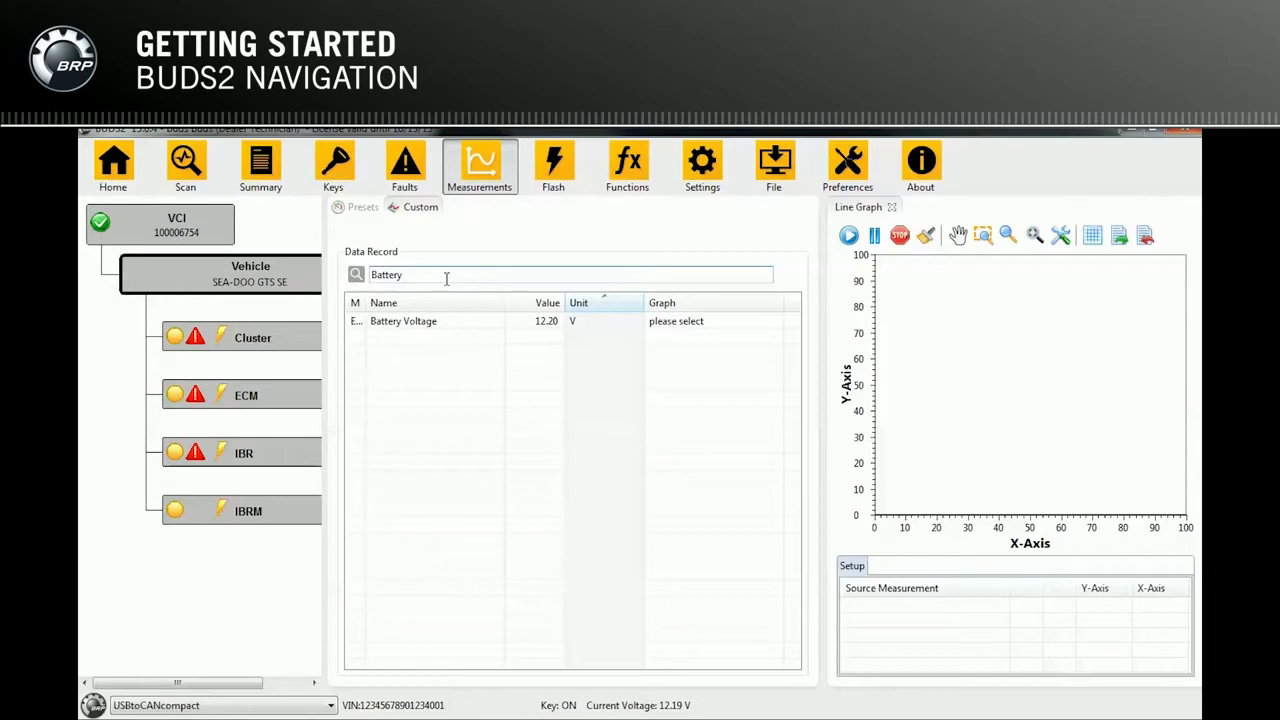
{"action": "key", "text": "BackSpace"}
{"action": "key", "text": "BackSpace"}
{"action": "key", "text": "BackSpace"}
{"action": "key", "text": "BackSpace"}
{"action": "key", "text": "BackSpace"}
{"action": "key", "text": "BackSpace"}
{"action": "key", "text": "BackSpace"}
Sort the measurement records by name in ascending order and widen the module column
{"action": "left_click", "coordinate": [435, 312]}
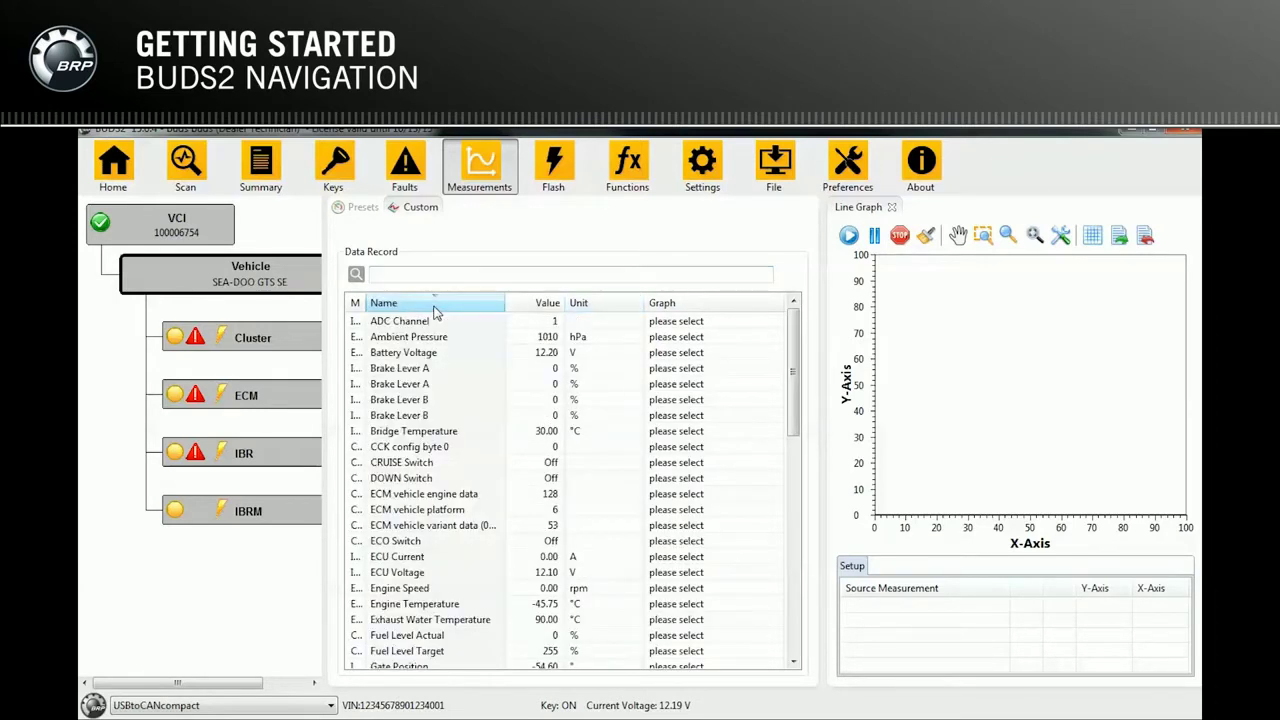
{"action": "left_click", "coordinate": [435, 312]}
{"action": "left_click", "coordinate": [435, 312]}
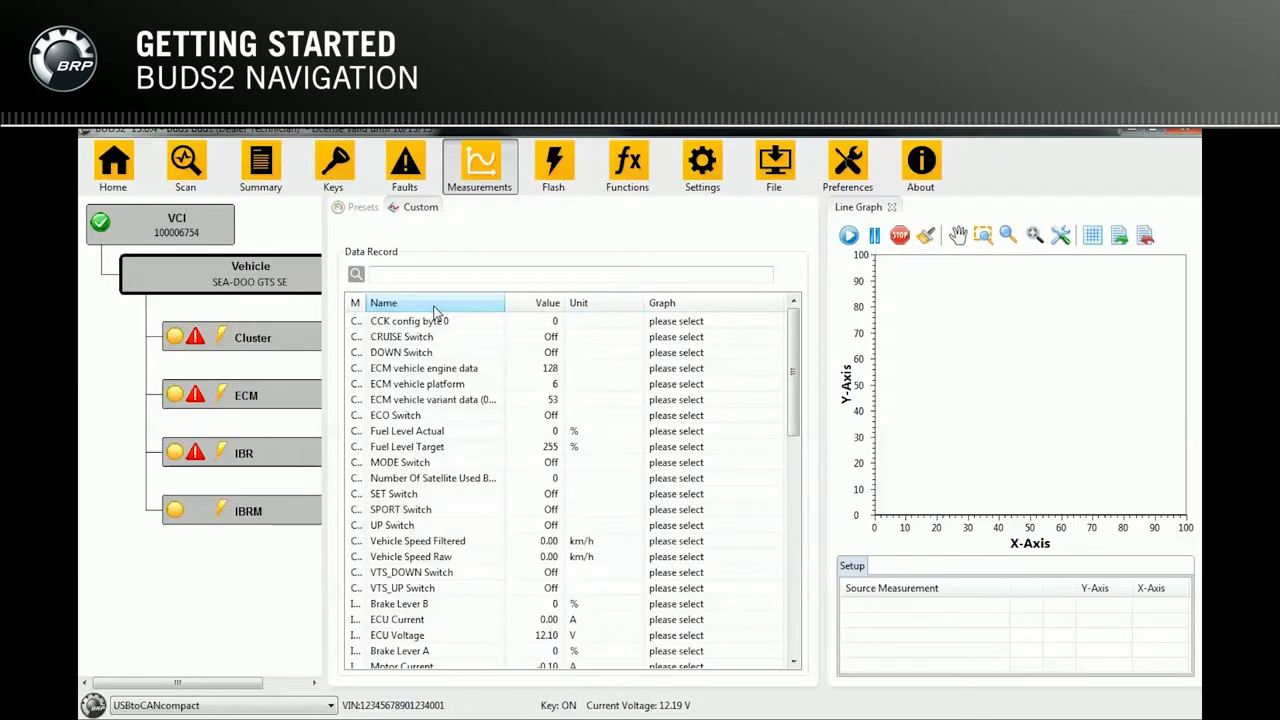
{"action": "left_click", "coordinate": [435, 312]}
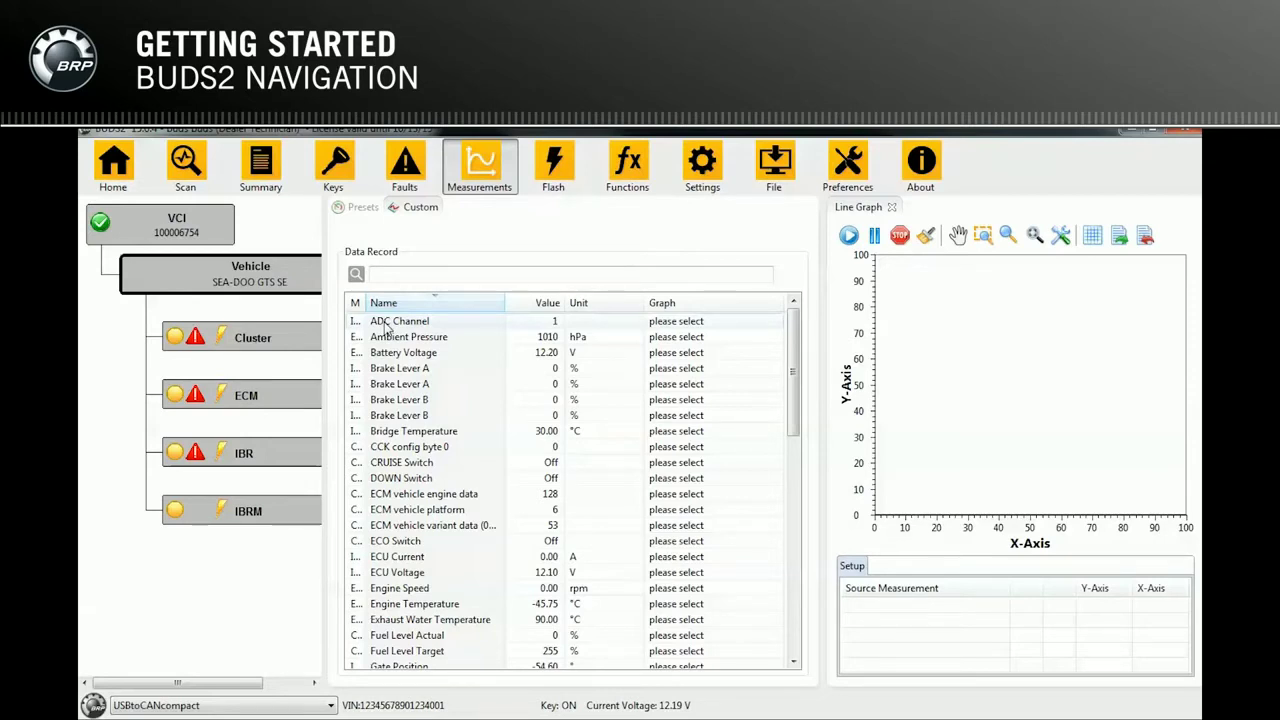
{"action": "left_click_drag", "start_coordinate": [364, 302], "coordinate": [386, 302]}
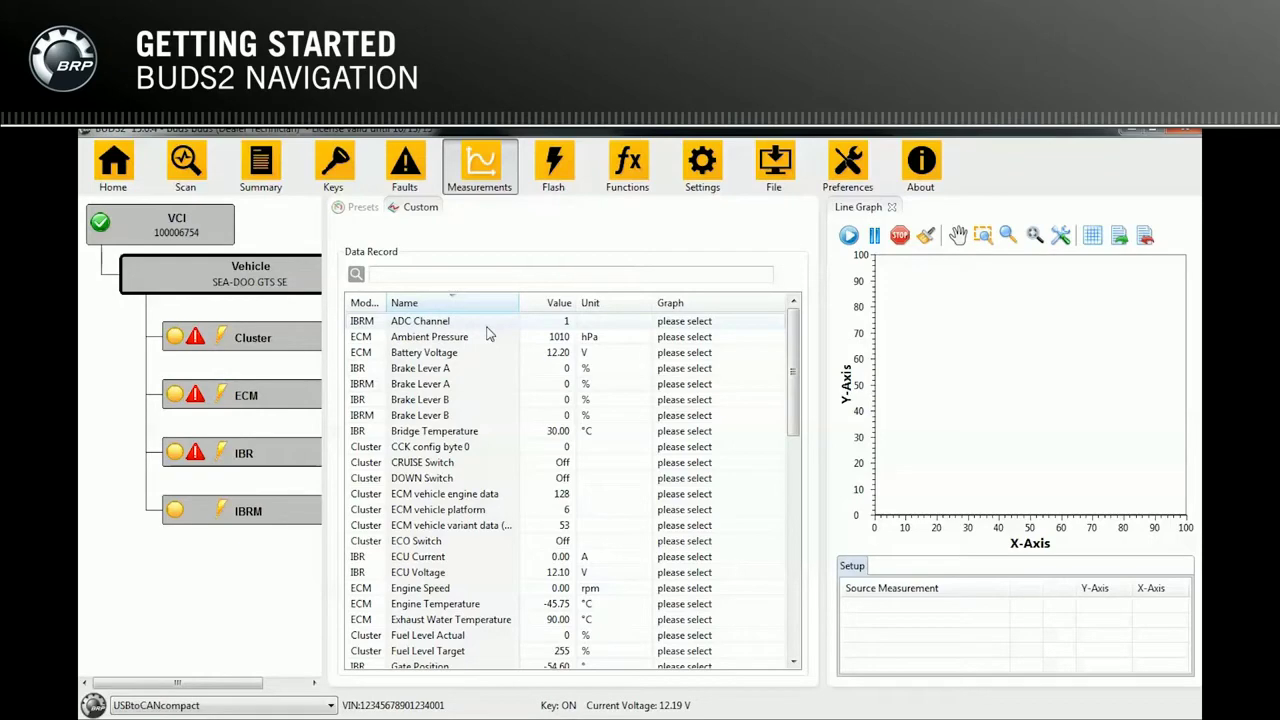
{"action": "left_click_drag", "start_coordinate": [794, 354], "coordinate": [793, 552]}
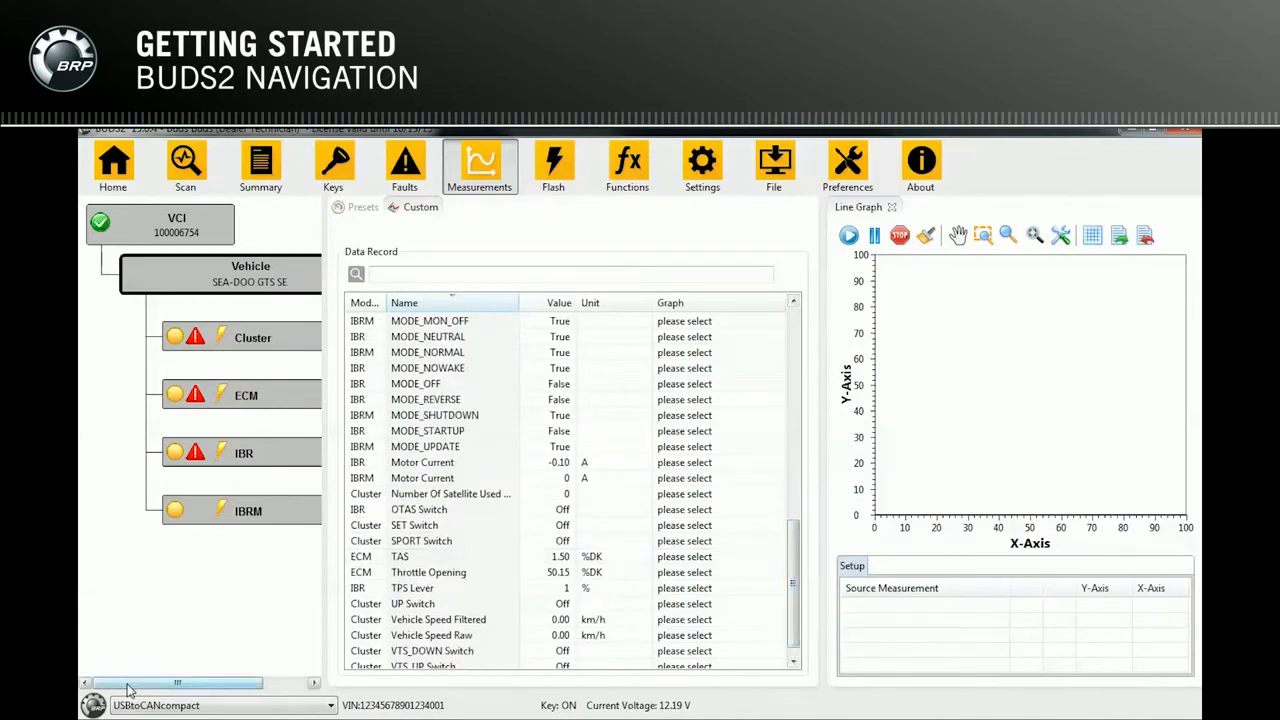
{"action": "left_click_drag", "start_coordinate": [126, 684], "coordinate": [195, 685]}
{"action": "left_click_drag", "start_coordinate": [190, 690], "coordinate": [122, 690]}
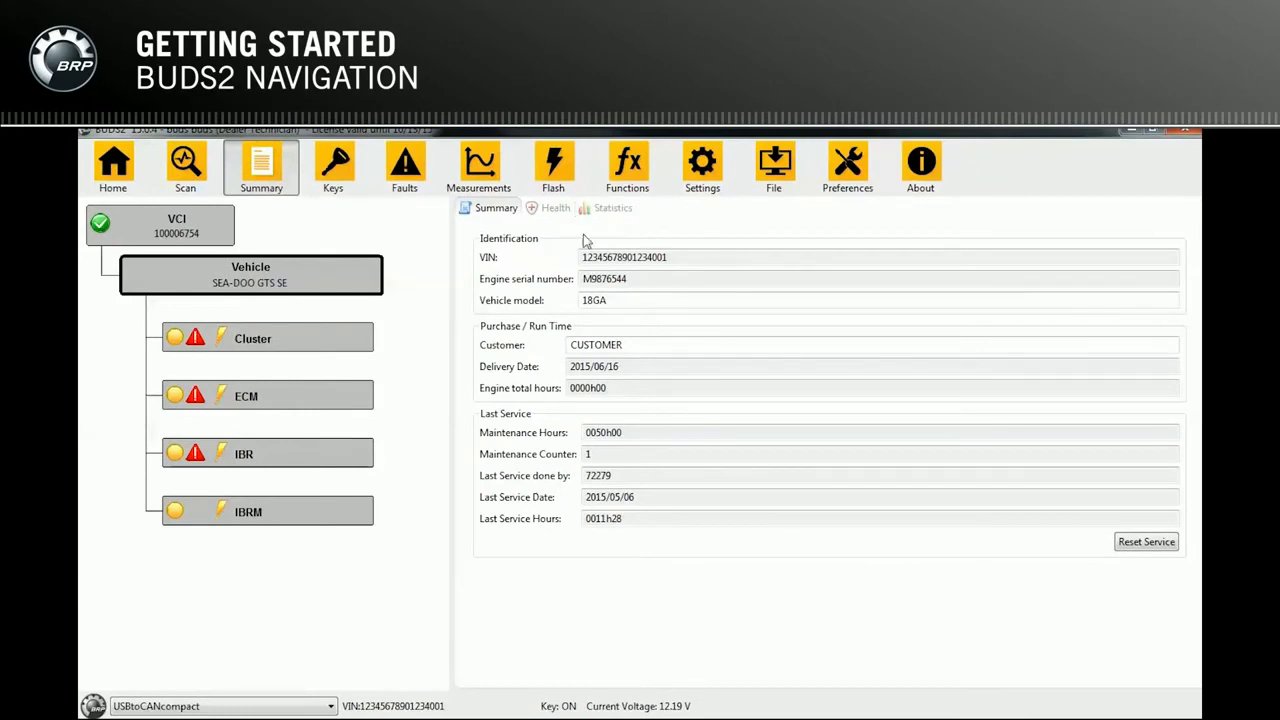
Replace the Customer entry in the vehicle summary with the customer's full name and select the vehicle model text
{"action": "left_click", "coordinate": [622, 345]}
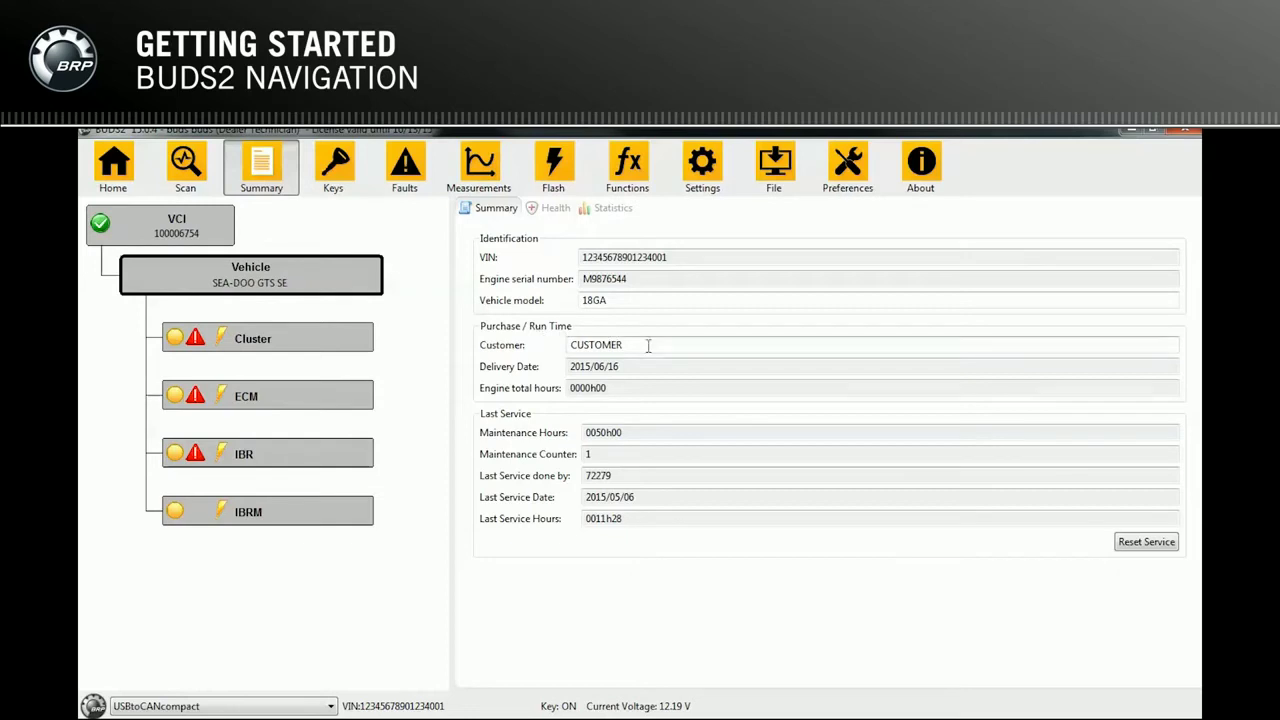
{"action": "double_click", "coordinate": [652, 345]}
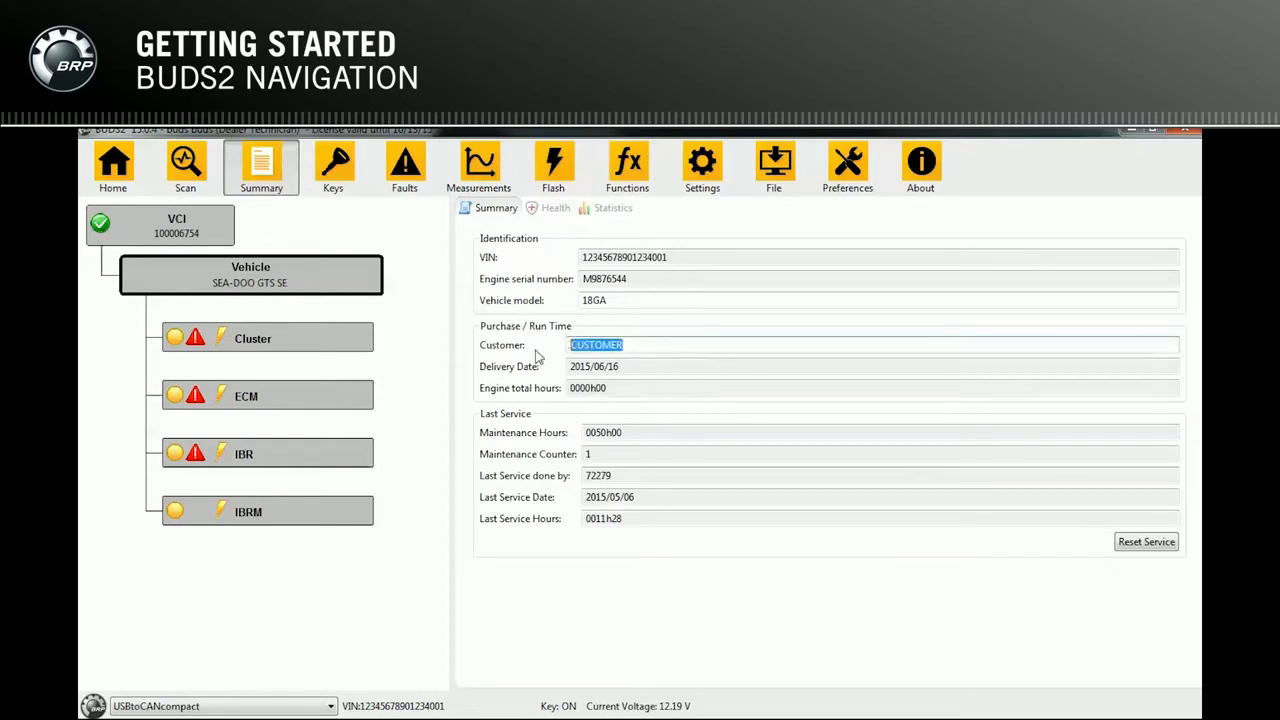
{"action": "type", "text": "John Smith"}
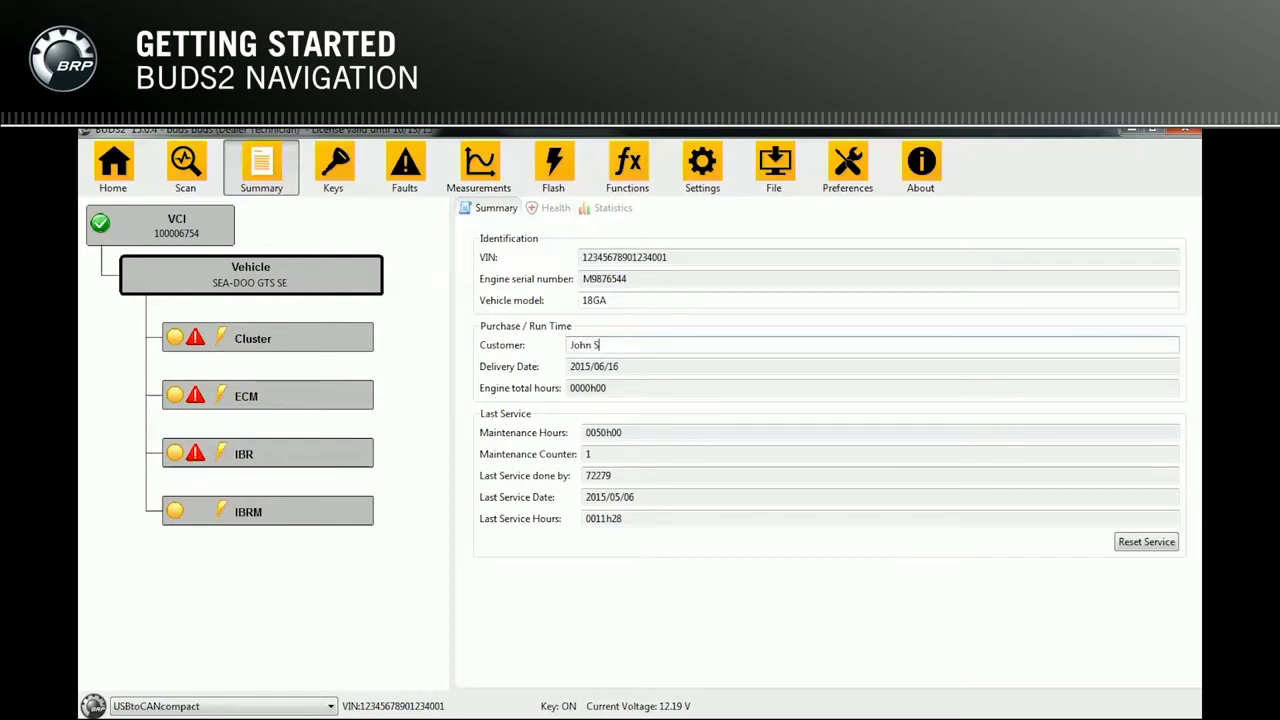
{"action": "left_click", "coordinate": [667, 301]}
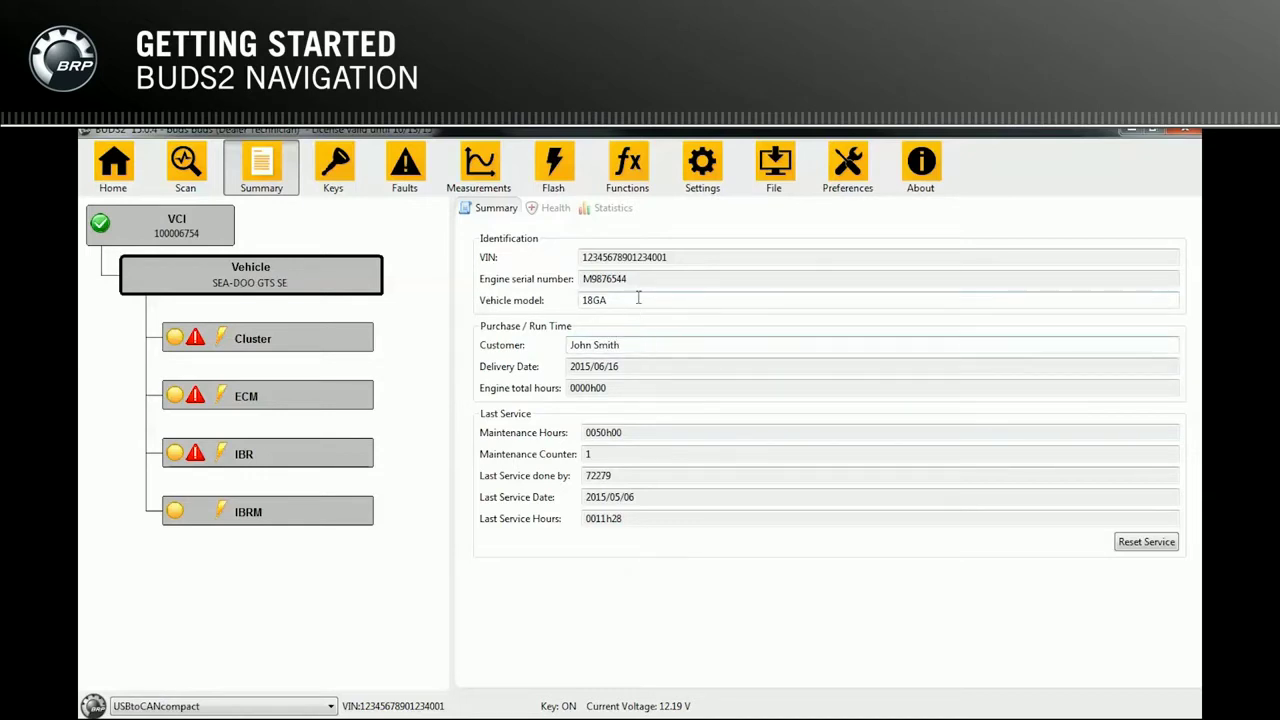
{"action": "double_click", "coordinate": [633, 300]}
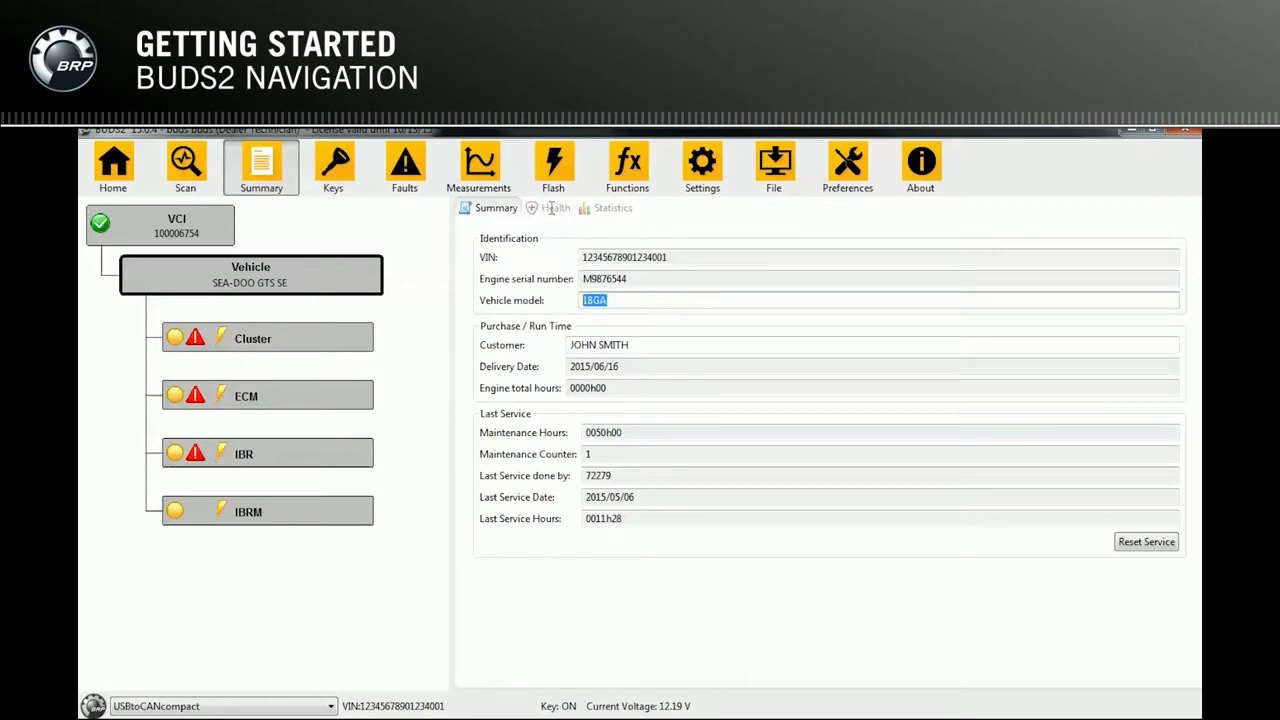
Review the health status list and the statistics in the summary section
{"action": "left_click", "coordinate": [551, 210]}
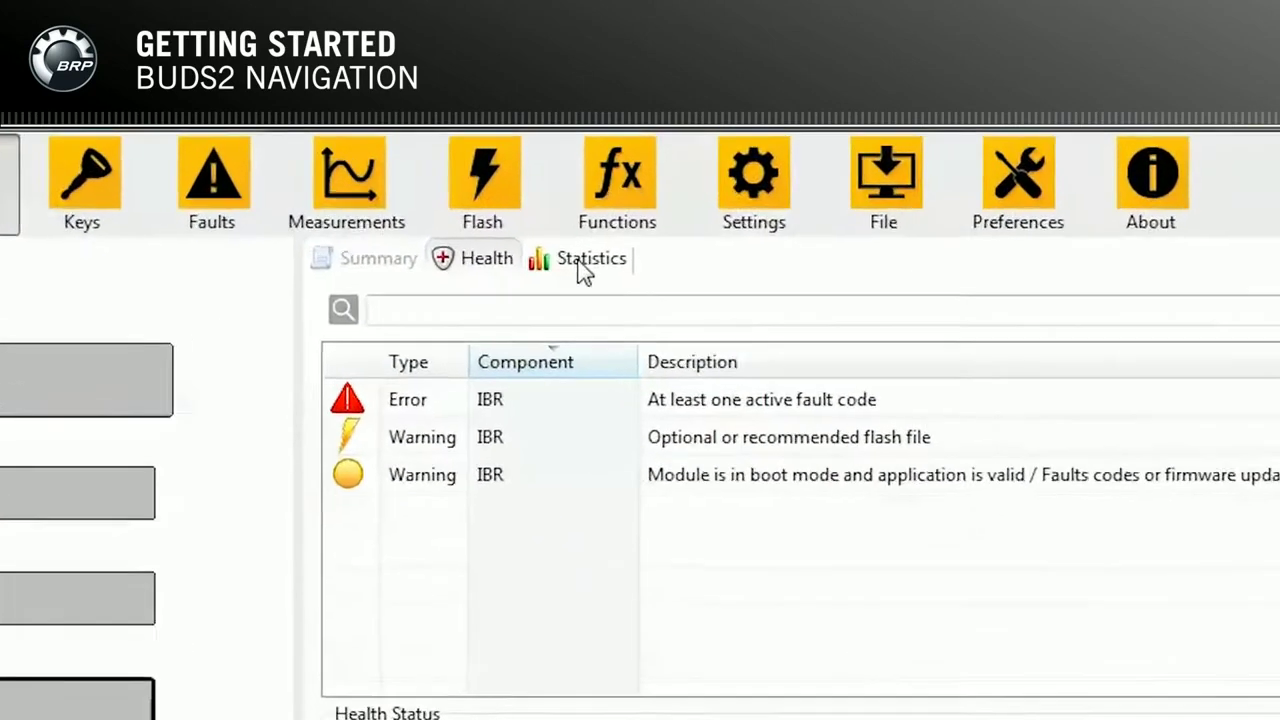
{"action": "left_click", "coordinate": [605, 210]}
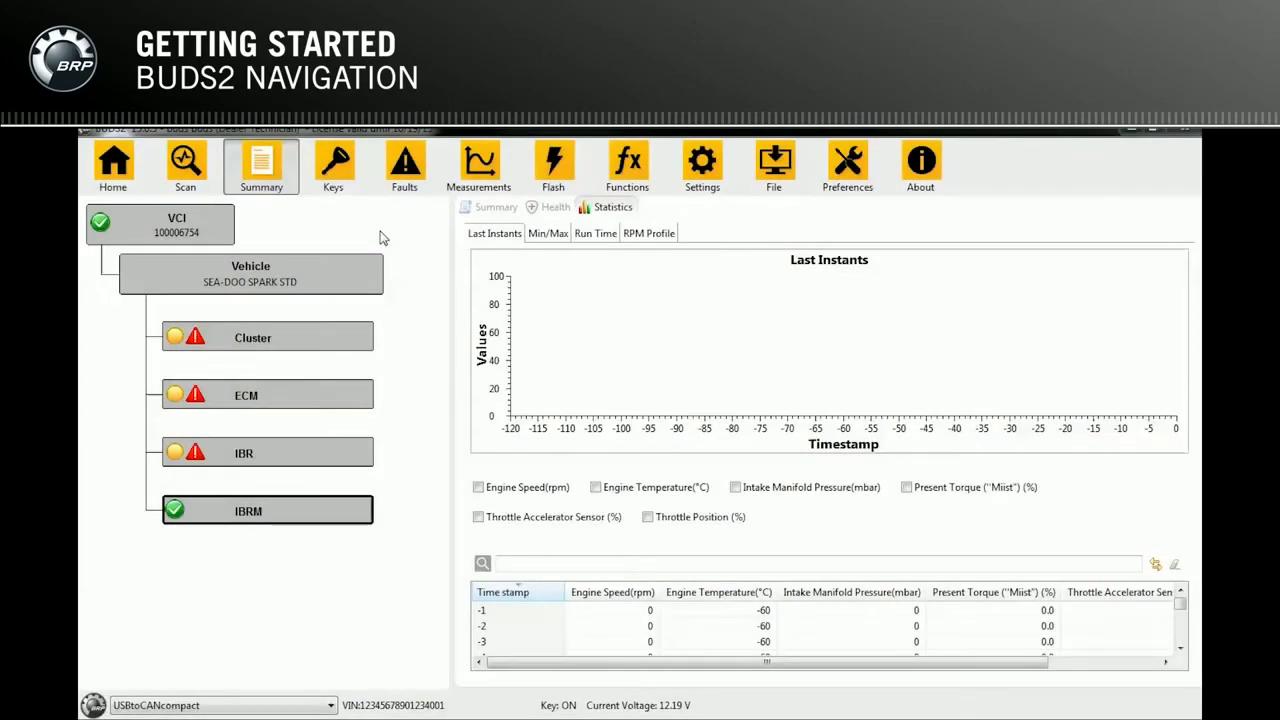
Add a key of type Normal in the Keys section and read the currently inserted key
{"action": "left_click", "coordinate": [337, 170]}
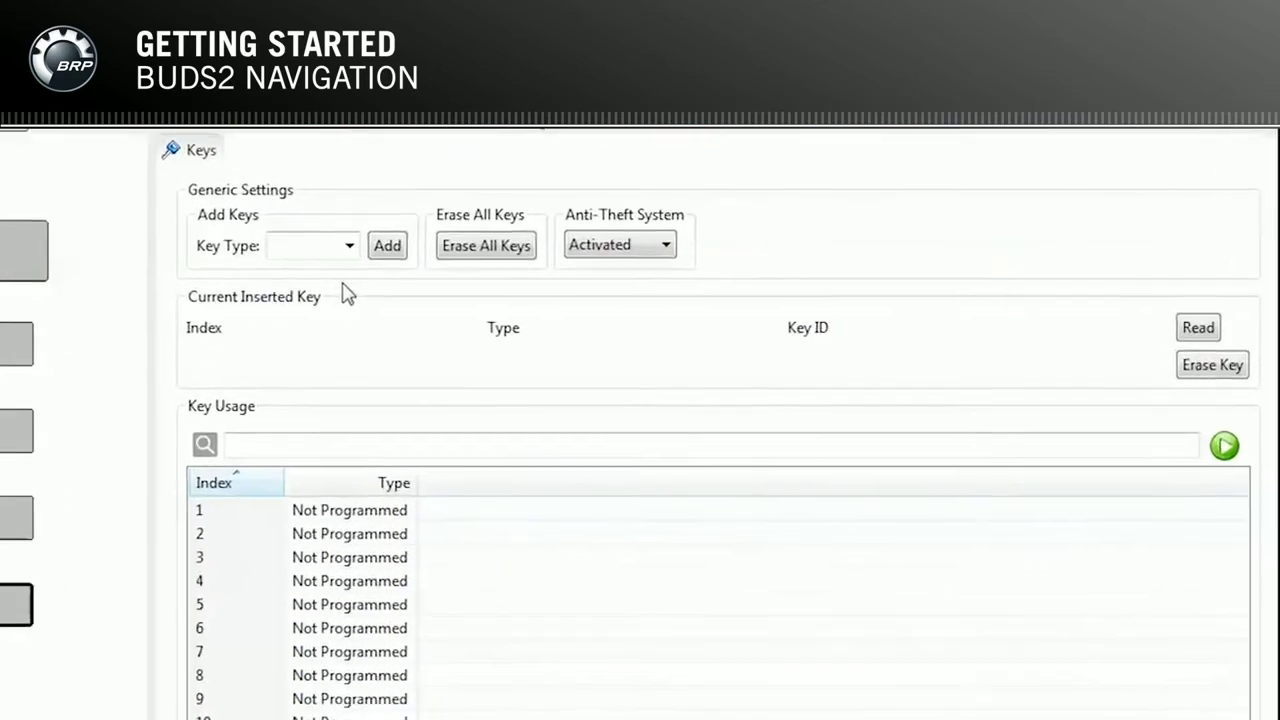
{"action": "left_click", "coordinate": [349, 245]}
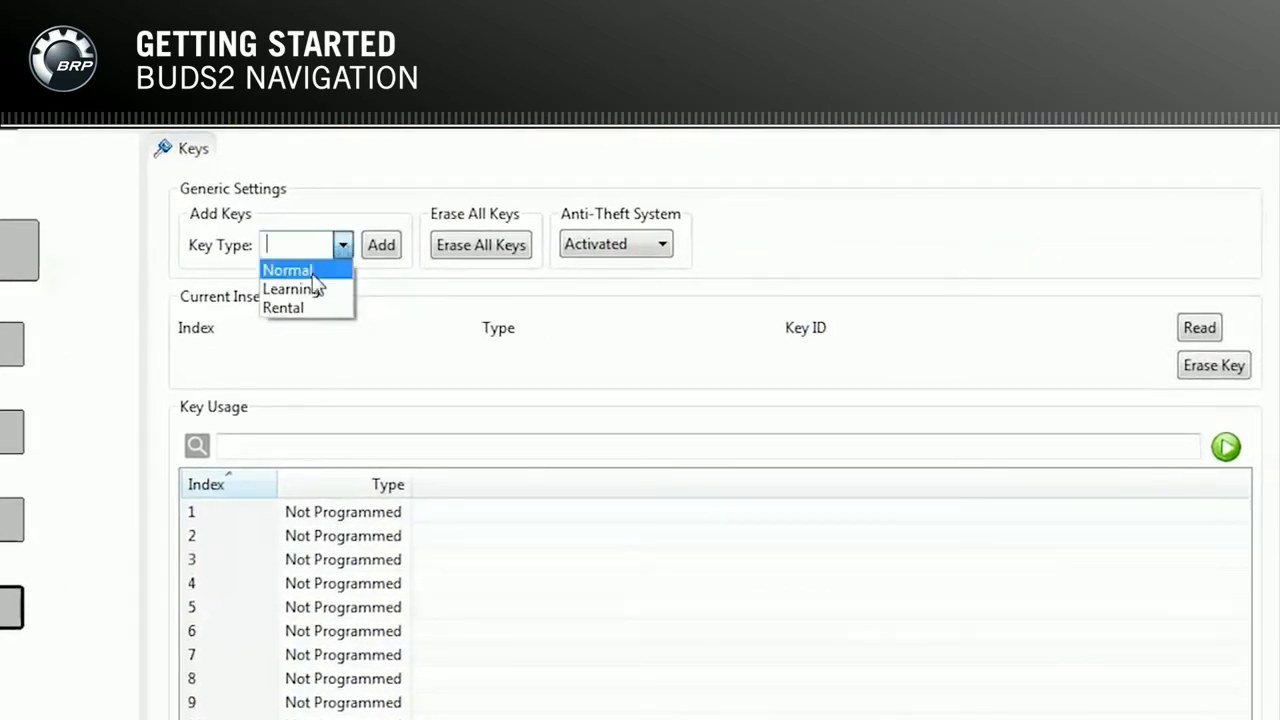
{"action": "left_click", "coordinate": [312, 272]}
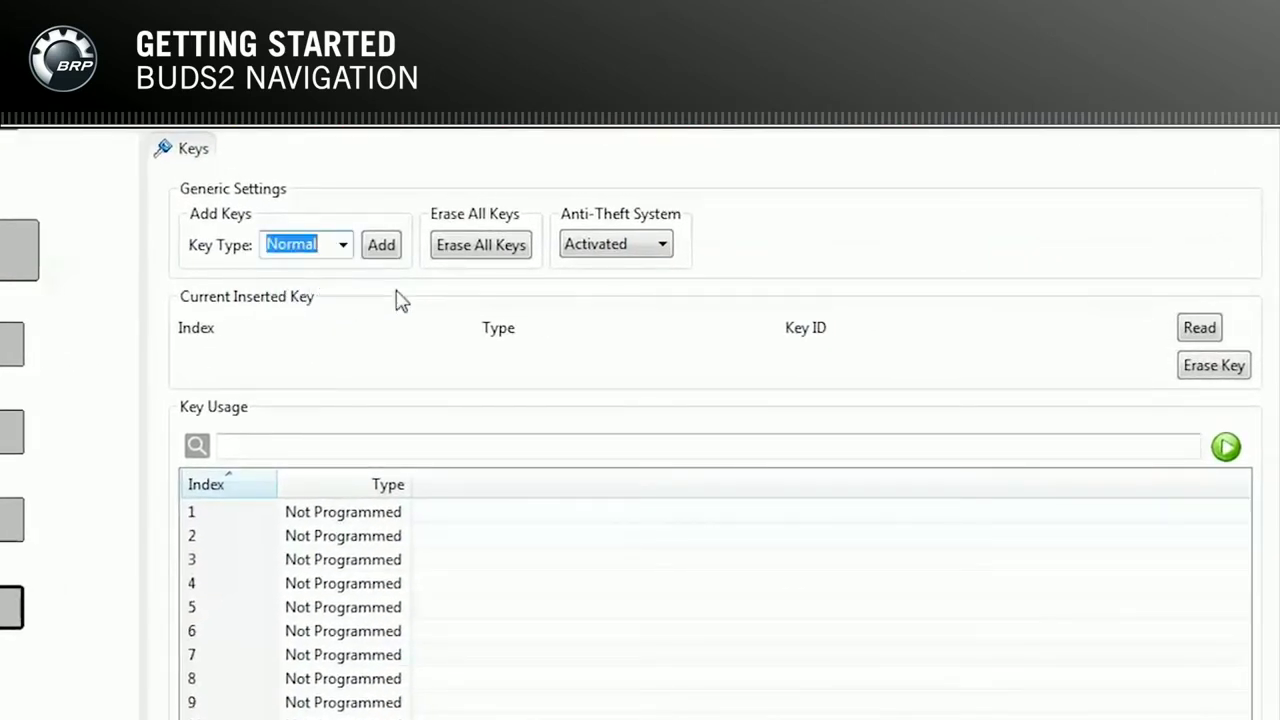
{"action": "left_click", "coordinate": [390, 250]}
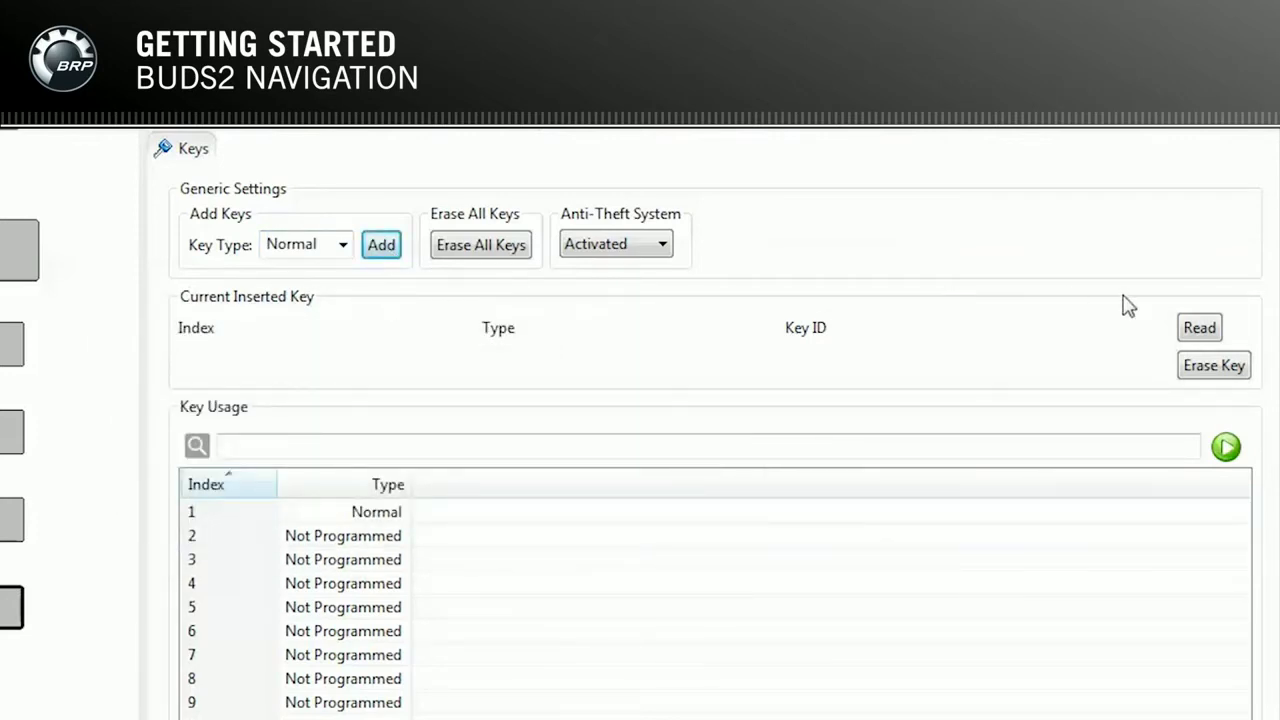
{"action": "left_click", "coordinate": [1203, 331]}
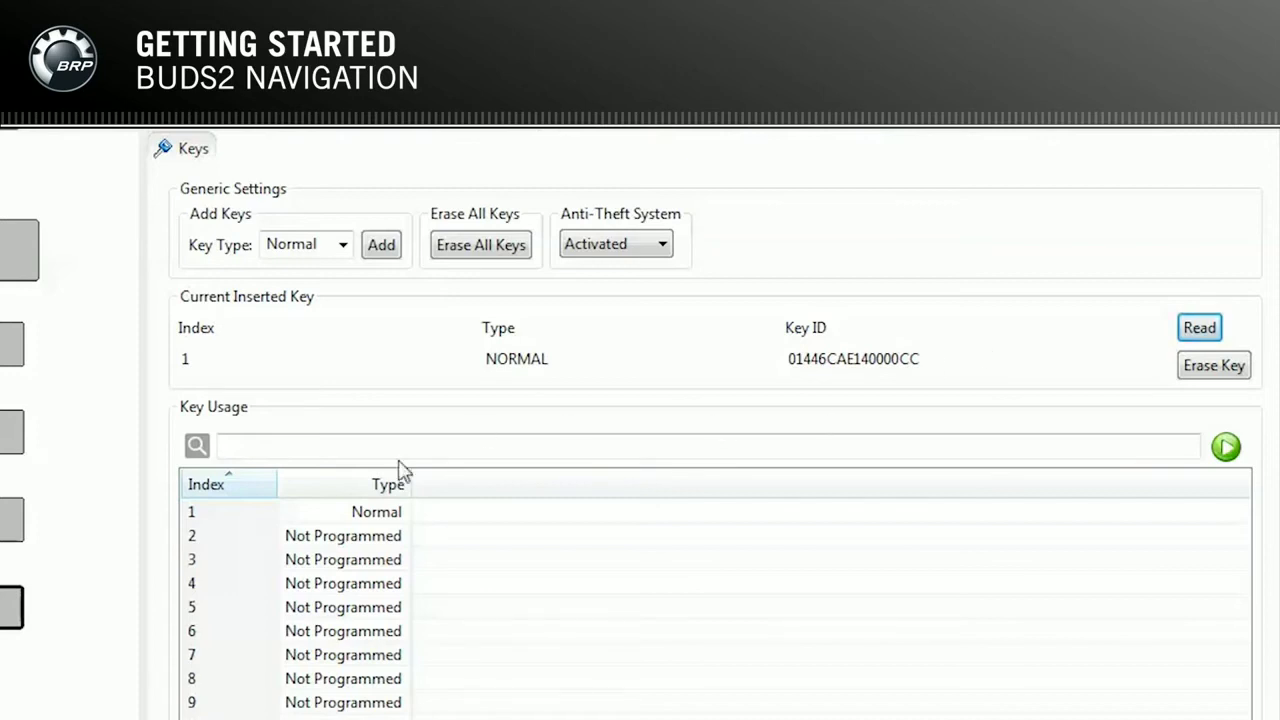
Change the type of the key at index 1 to Learning
{"action": "double_click", "coordinate": [382, 520]}
{"action": "left_click", "coordinate": [712, 532]}
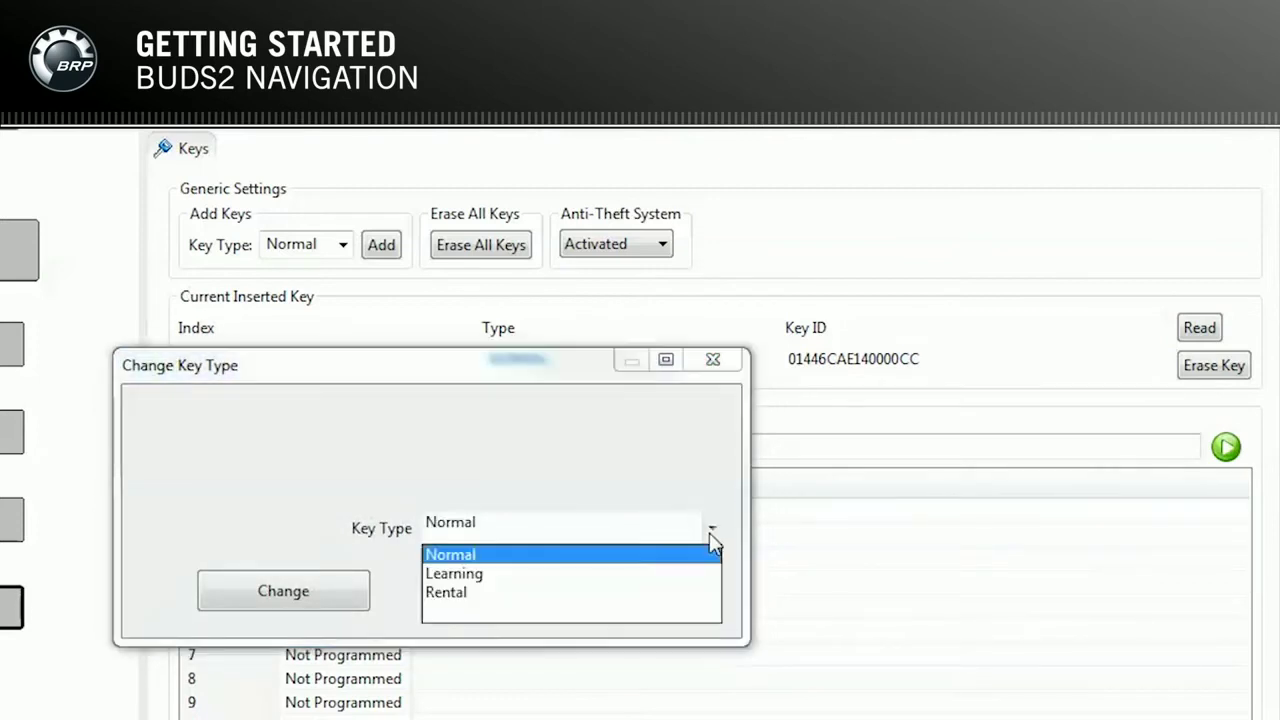
{"action": "left_click", "coordinate": [498, 577]}
{"action": "left_click", "coordinate": [310, 600]}
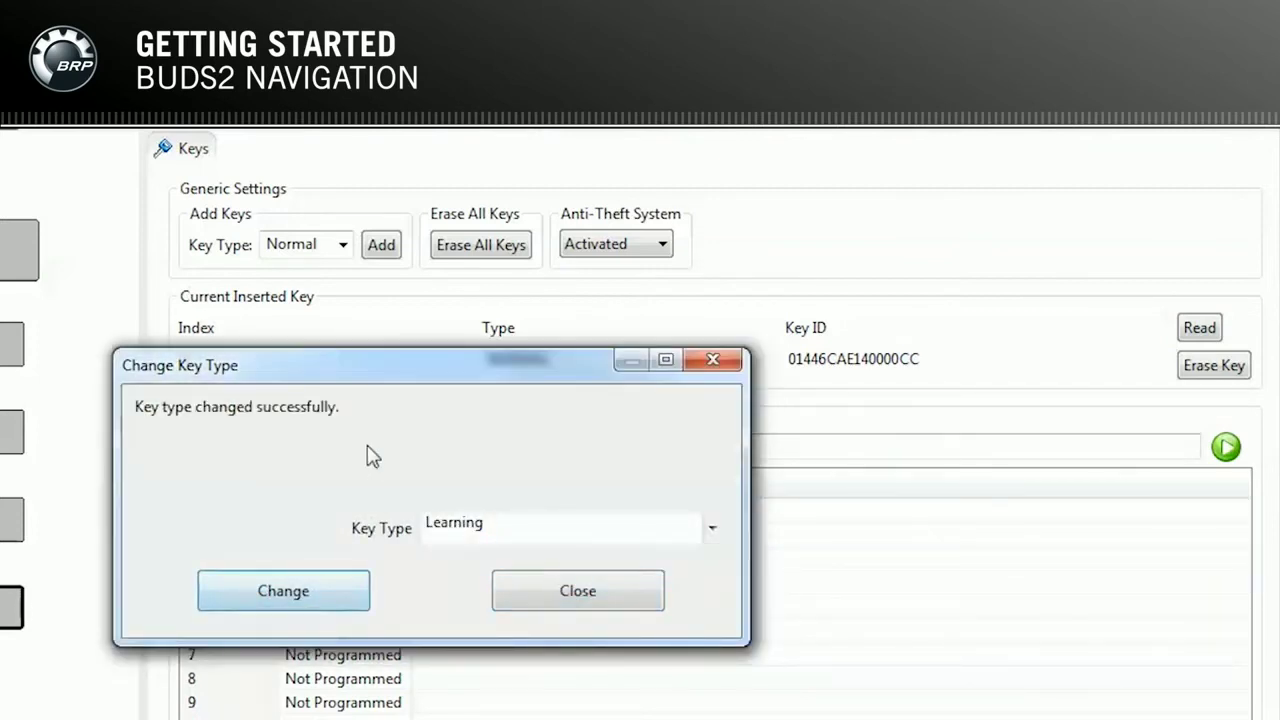
Close the key type dialog and review the environmental data, possible causes and service actions of ECM fault P0107
{"action": "left_click", "coordinate": [600, 592]}
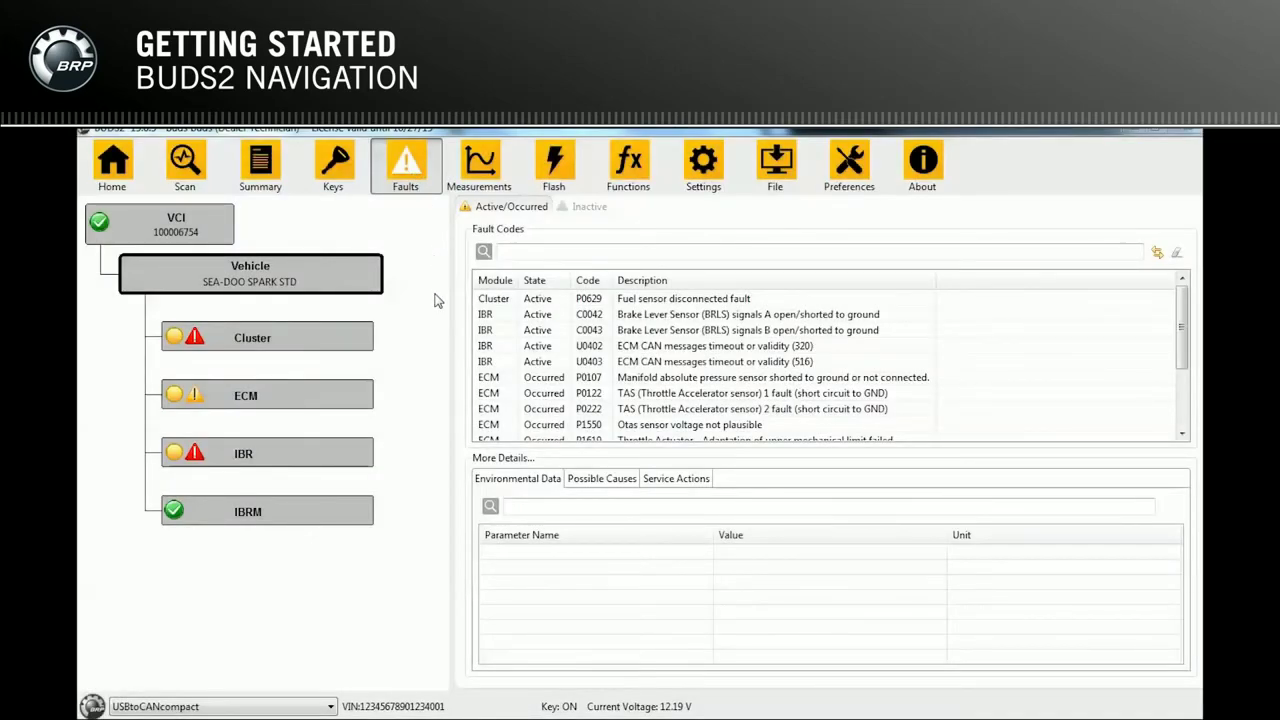
{"action": "left_click", "coordinate": [362, 397]}
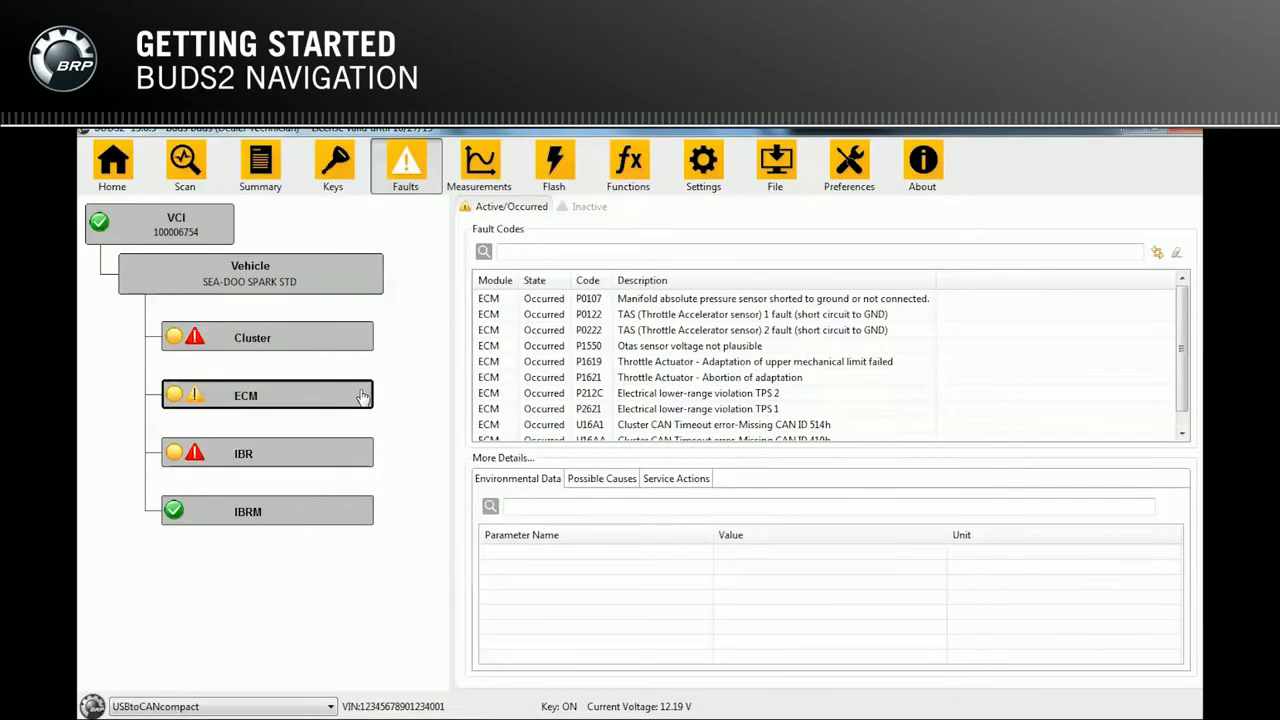
{"action": "left_click", "coordinate": [675, 301]}
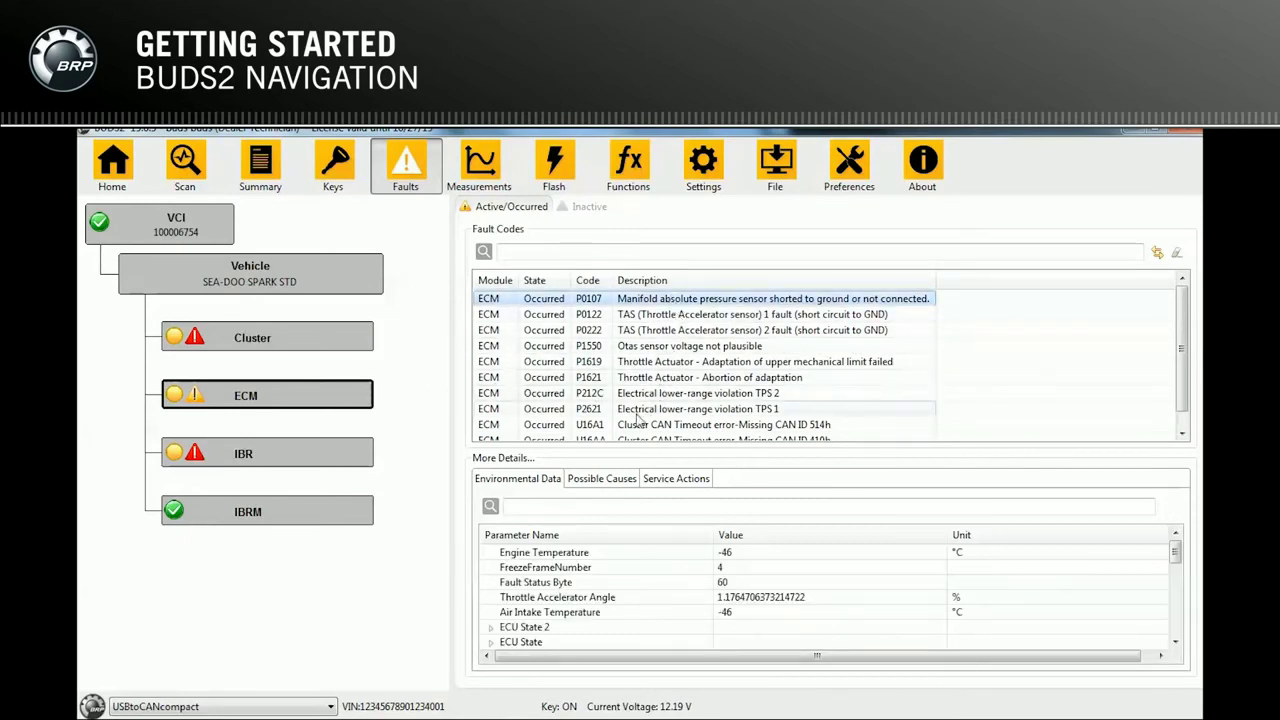
{"action": "left_click", "coordinate": [612, 480]}
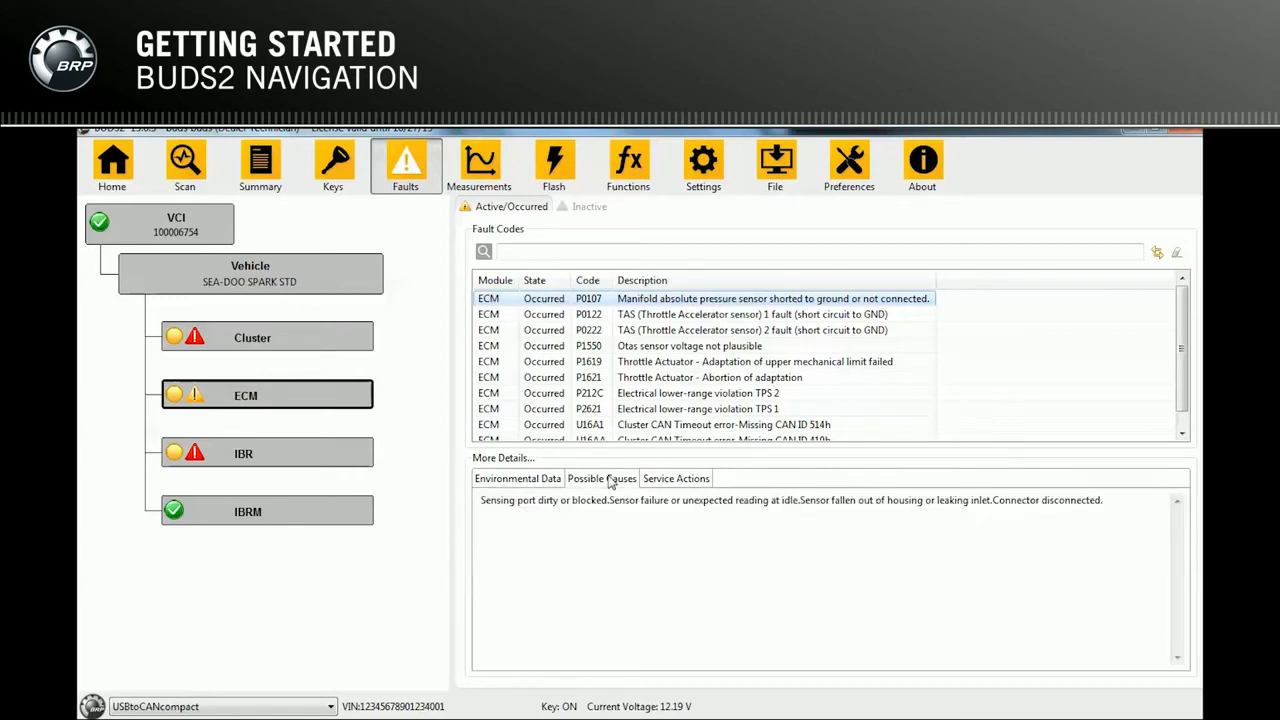
{"action": "left_click", "coordinate": [677, 480]}
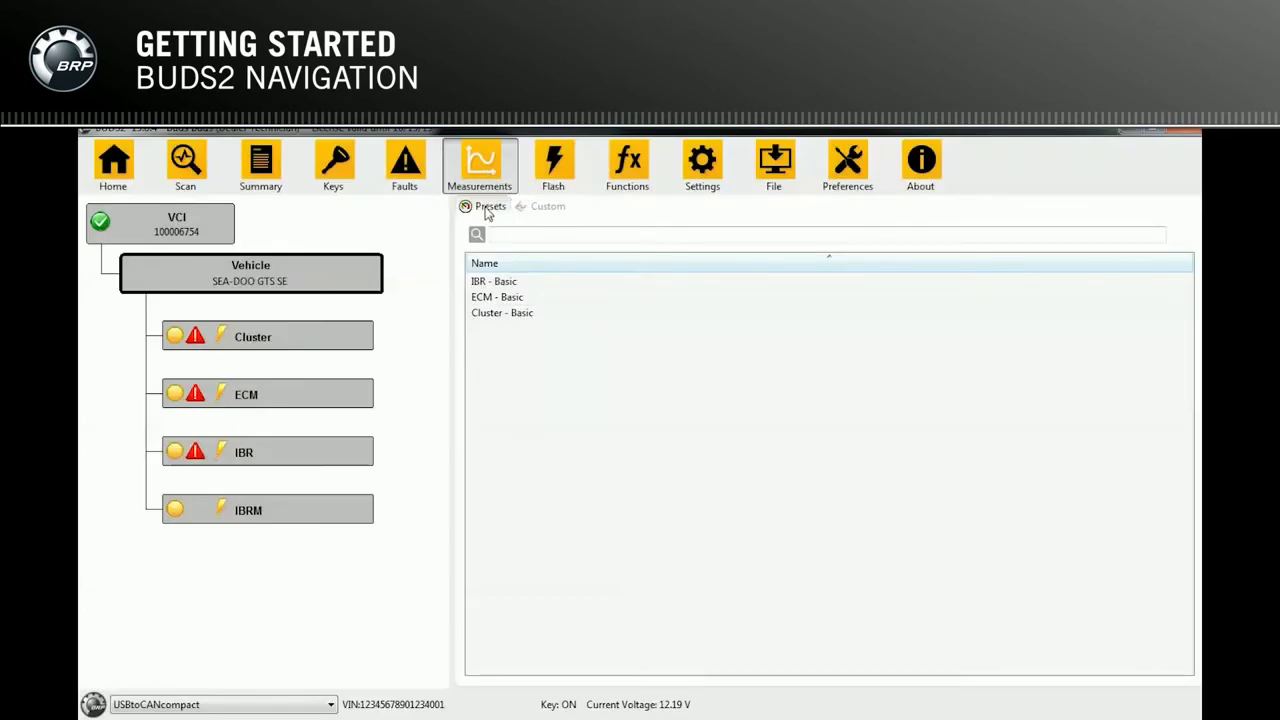
View the IBR - Basic preset measurements, close them and show the custom measurements
{"action": "double_click", "coordinate": [505, 282]}
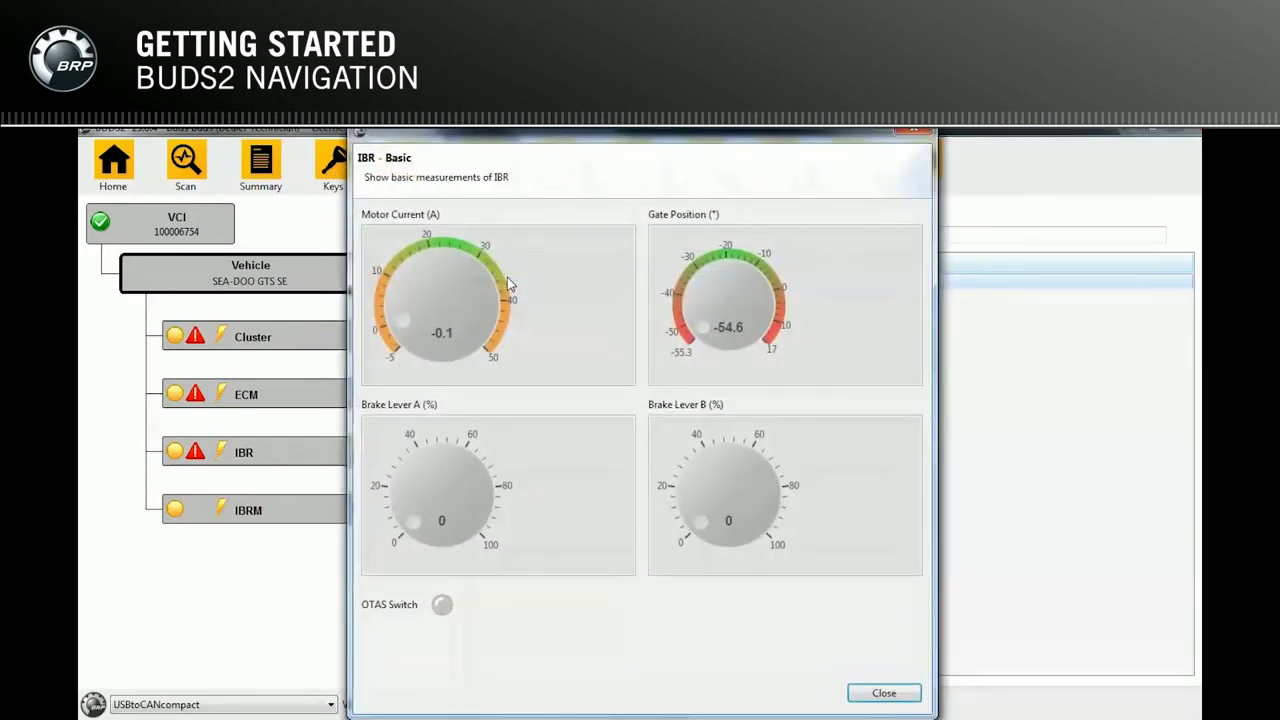
{"action": "left_click", "coordinate": [866, 693]}
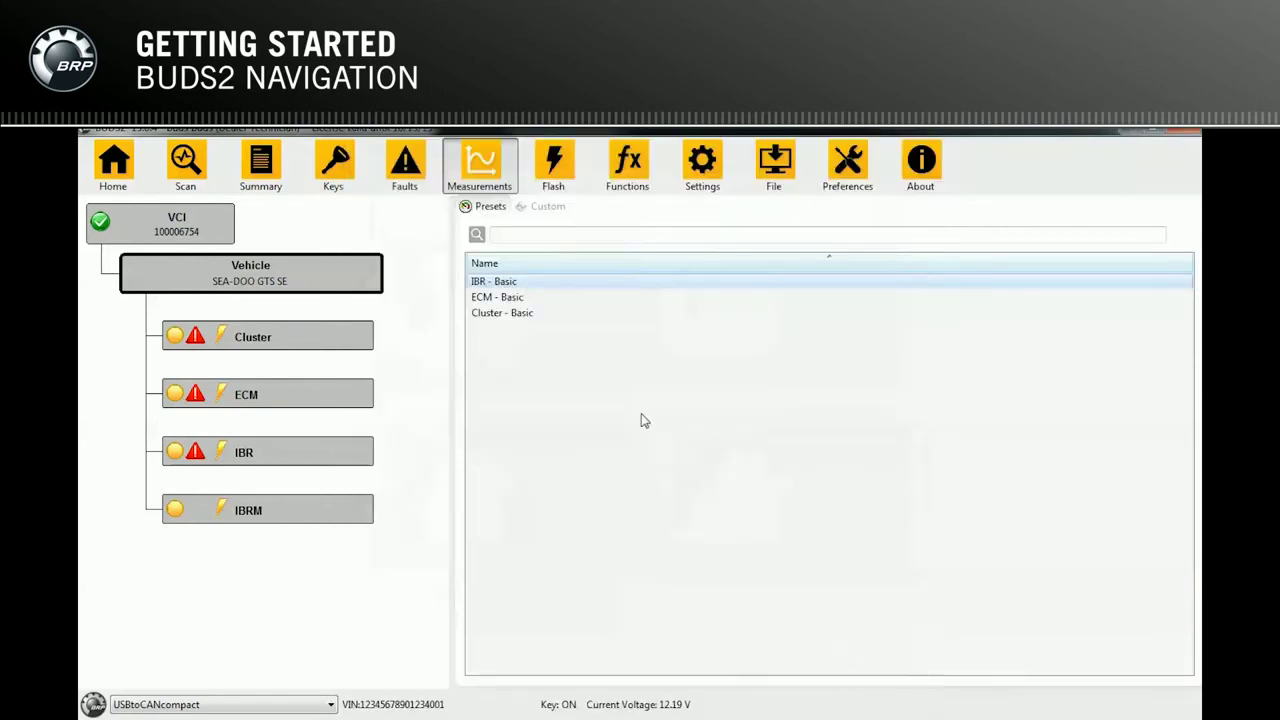
{"action": "left_click", "coordinate": [546, 207]}
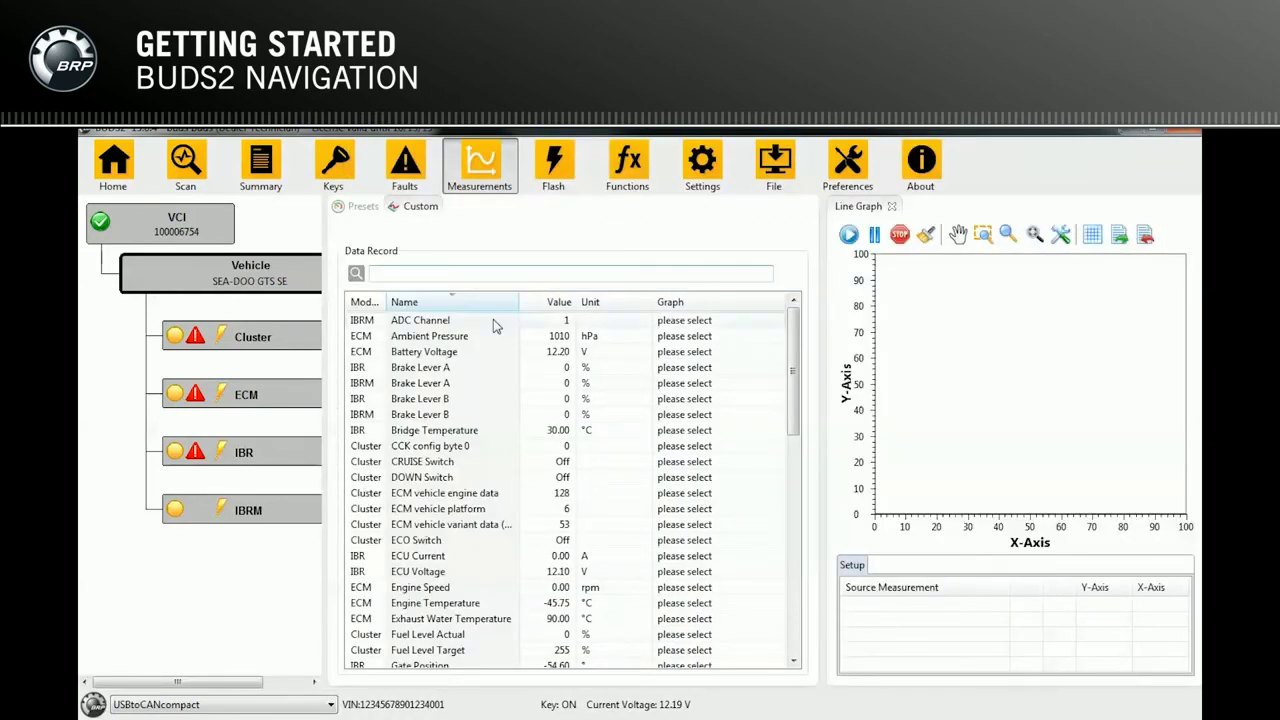
Assign a Line Graph to the ECM Ambient Pressure measurement
{"action": "left_click", "coordinate": [472, 339]}
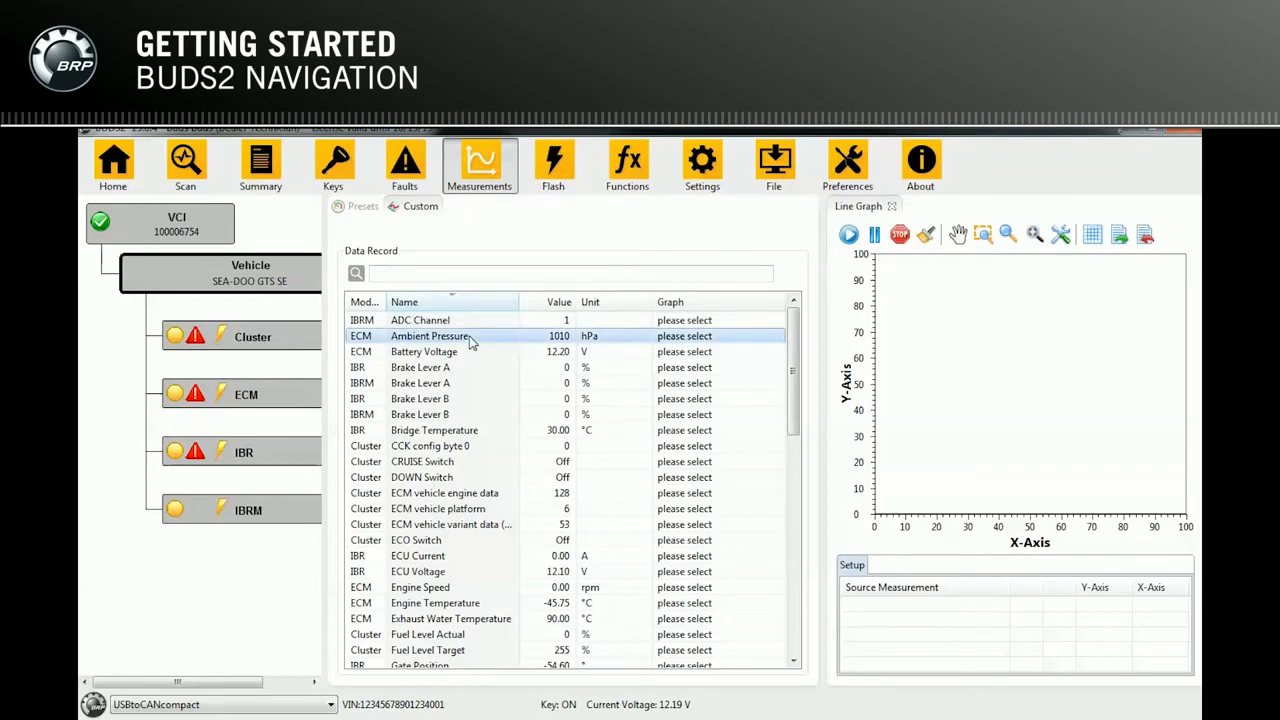
{"action": "left_click", "coordinate": [705, 338]}
{"action": "left_click", "coordinate": [778, 338]}
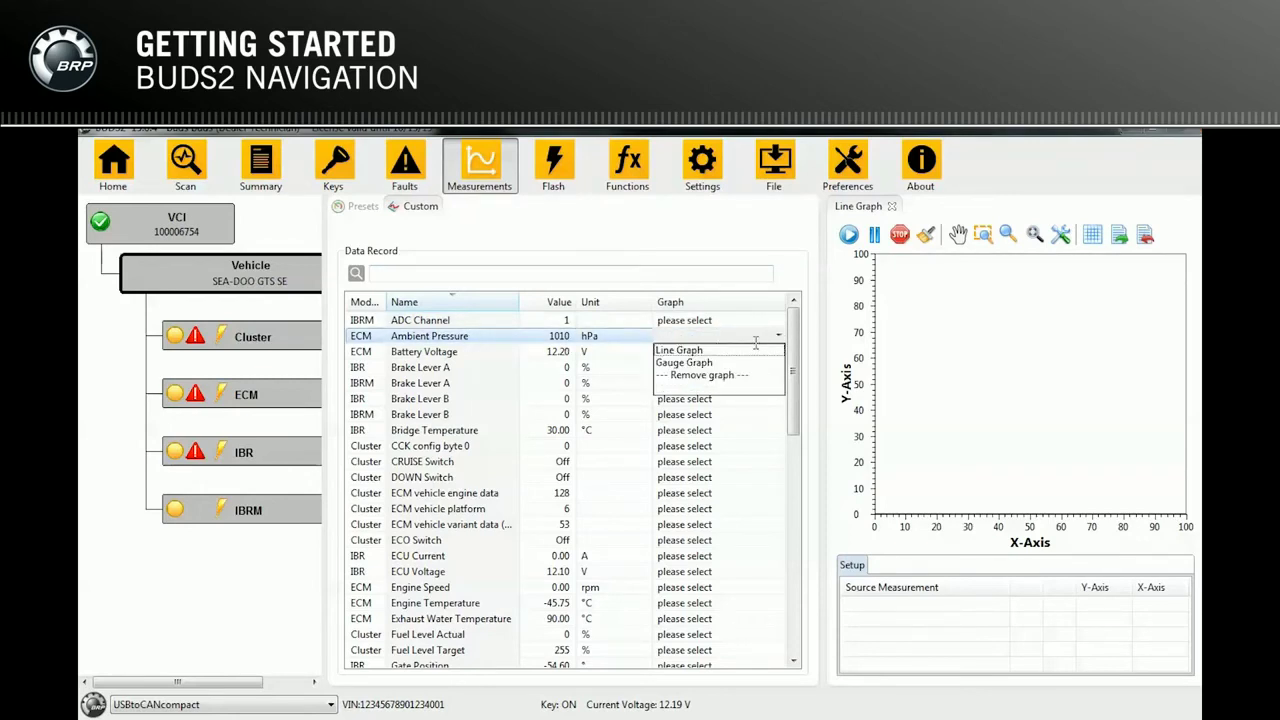
{"action": "left_click", "coordinate": [705, 350]}
{"action": "left_click", "coordinate": [703, 384]}
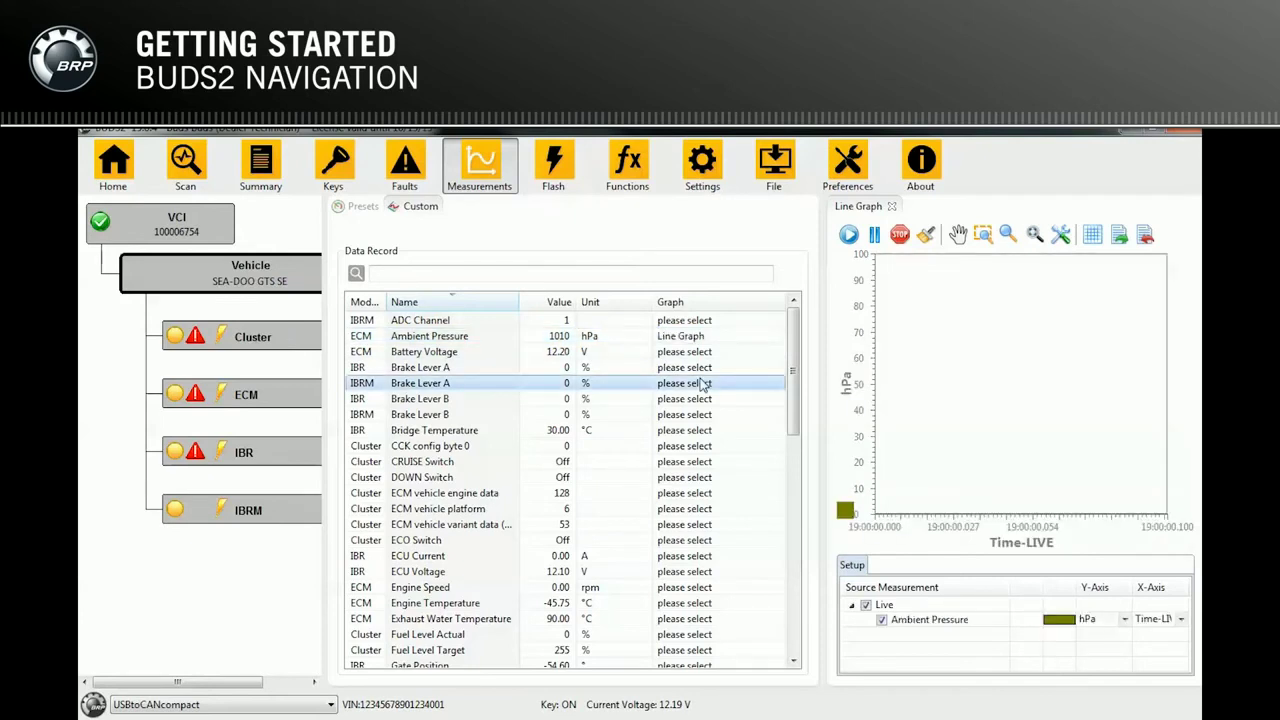
Assign a Gauge Graph to the ECM Battery Voltage measurement
{"action": "double_click", "coordinate": [691, 353]}
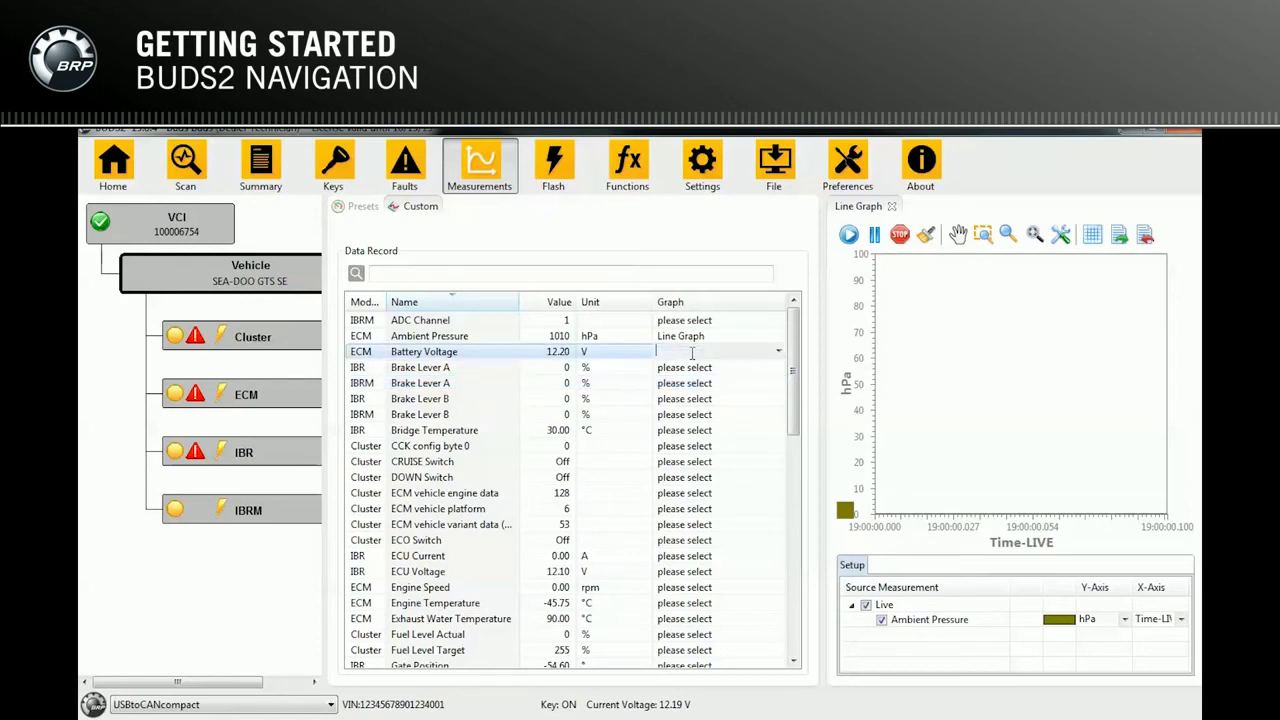
{"action": "left_click", "coordinate": [778, 351]}
{"action": "left_click", "coordinate": [718, 382]}
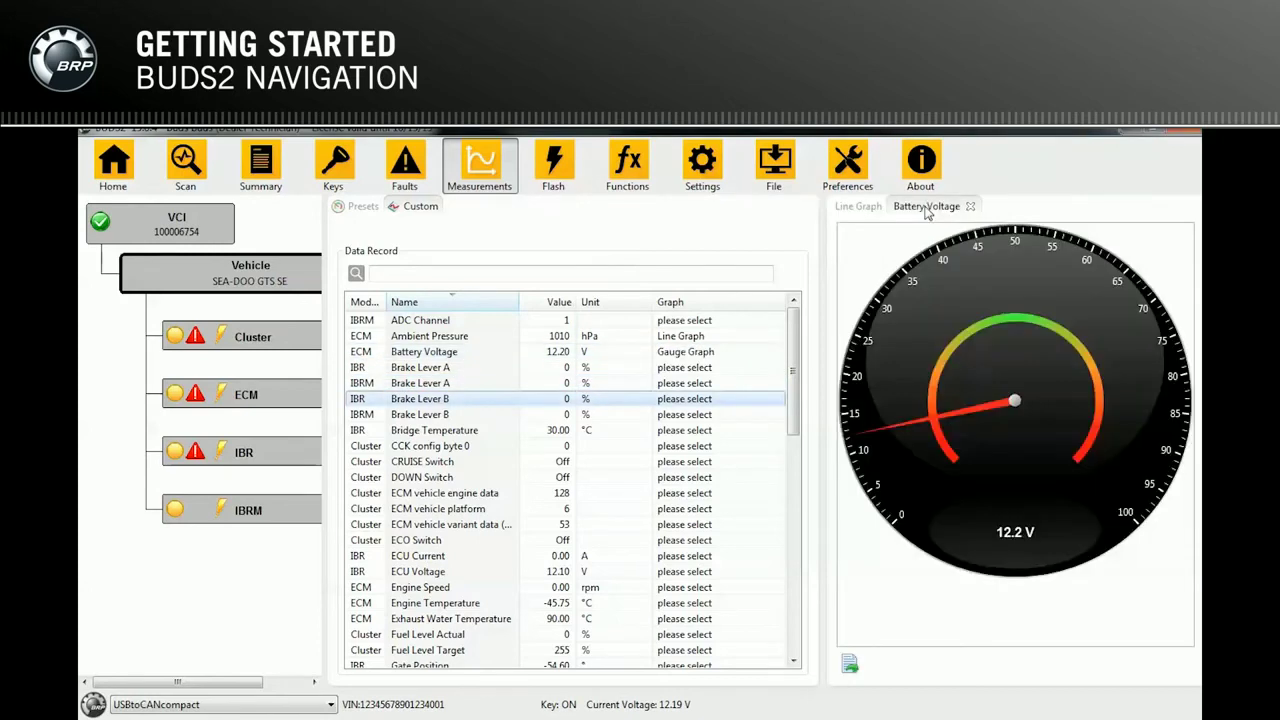
Assign a Switch Graph to the Cluster CRUISE Switch measurement
{"action": "double_click", "coordinate": [695, 462]}
{"action": "left_click", "coordinate": [779, 461]}
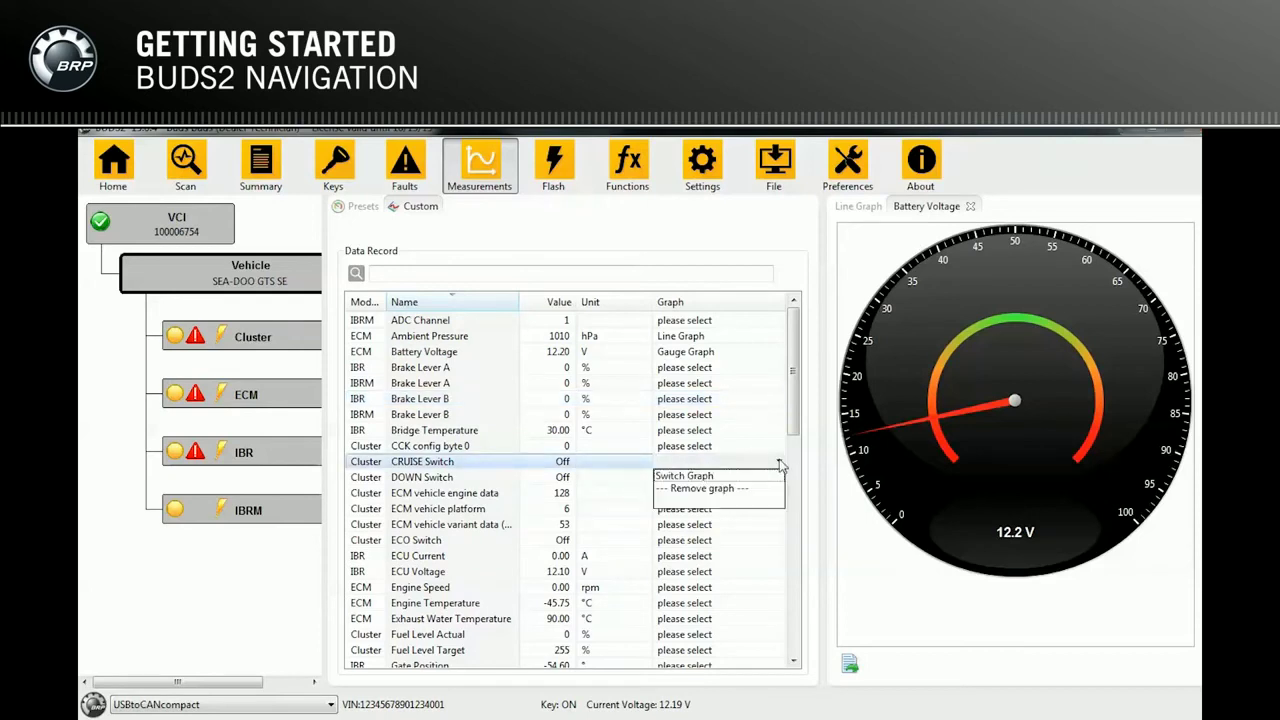
{"action": "left_click", "coordinate": [700, 476]}
{"action": "left_click", "coordinate": [693, 509]}
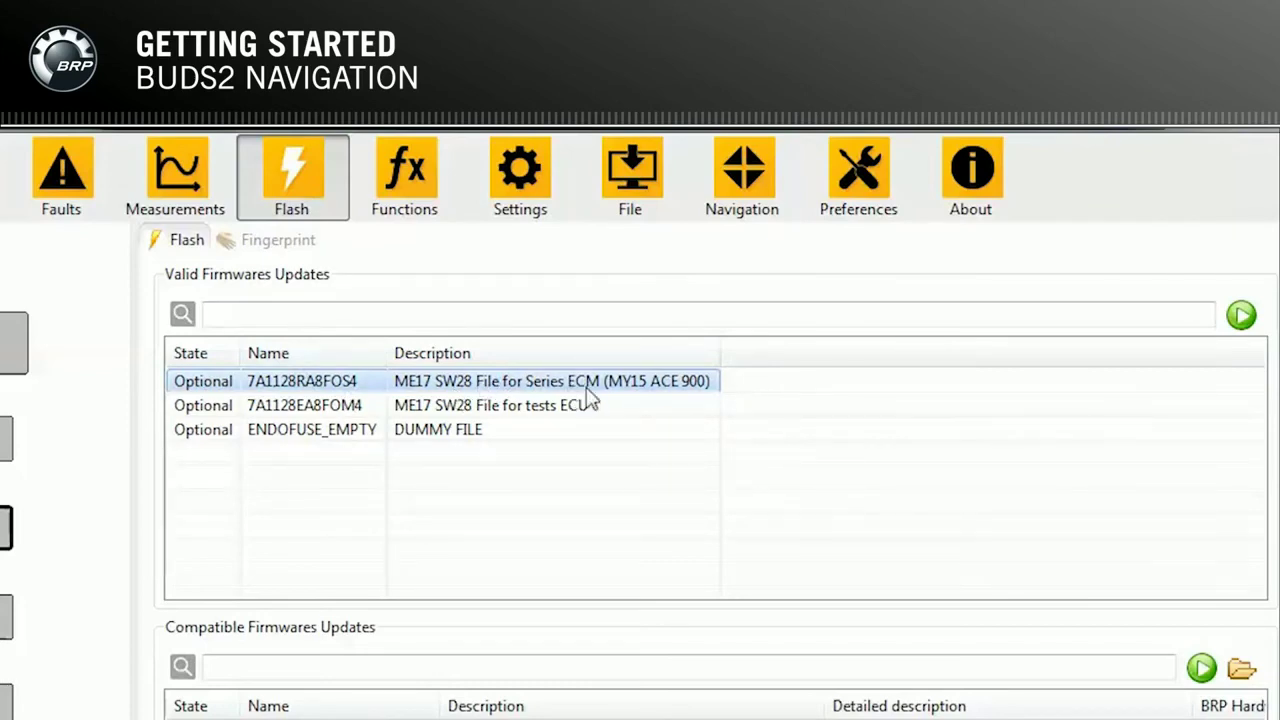
Start the valid firmware update 7A1128RA8FOS4 for the ECM
{"action": "left_click", "coordinate": [1241, 316]}
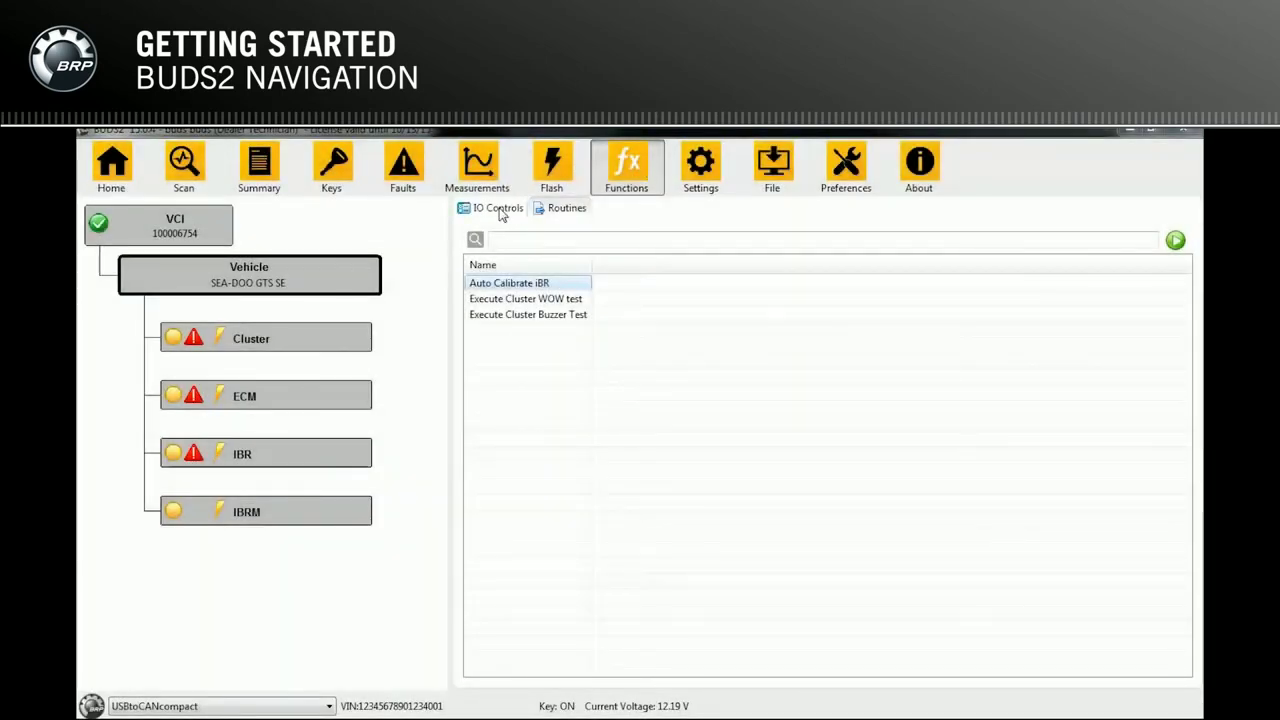
Inspect the Activate Ignition Coils IO control without activating a coil, and open the Auto Calibrate iBR routine
{"action": "left_click", "coordinate": [495, 208]}
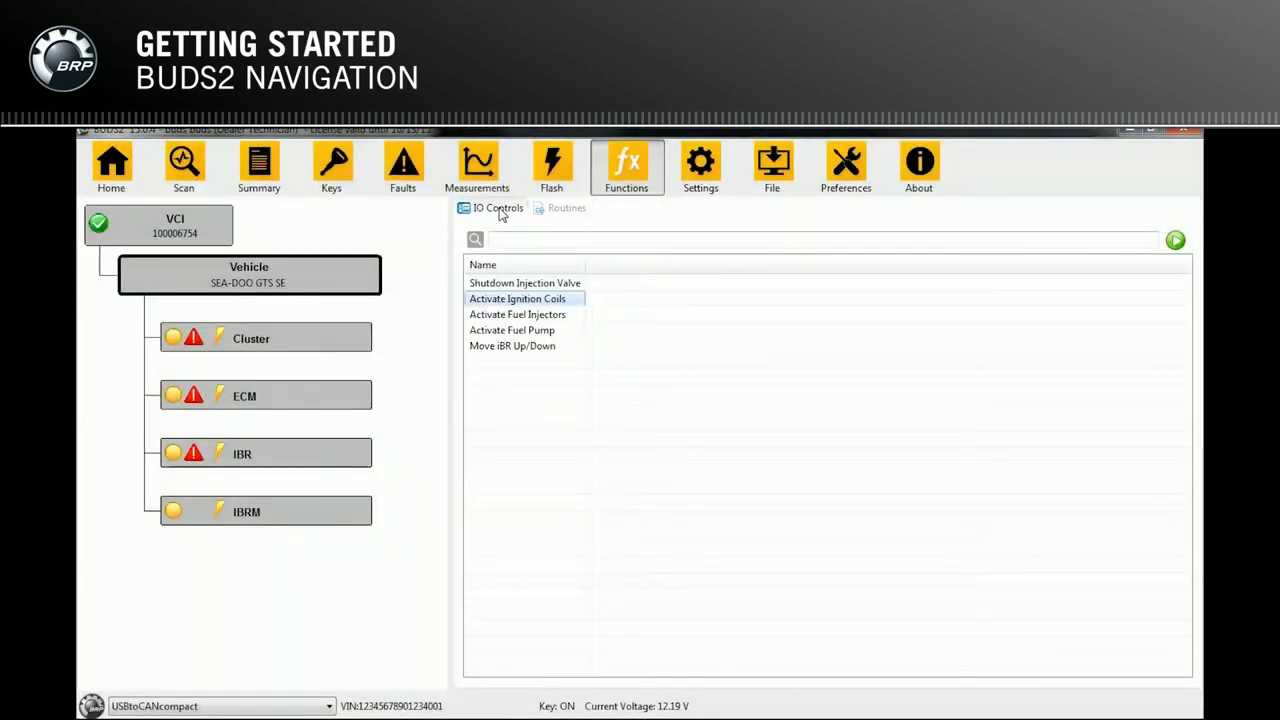
{"action": "double_click", "coordinate": [519, 305]}
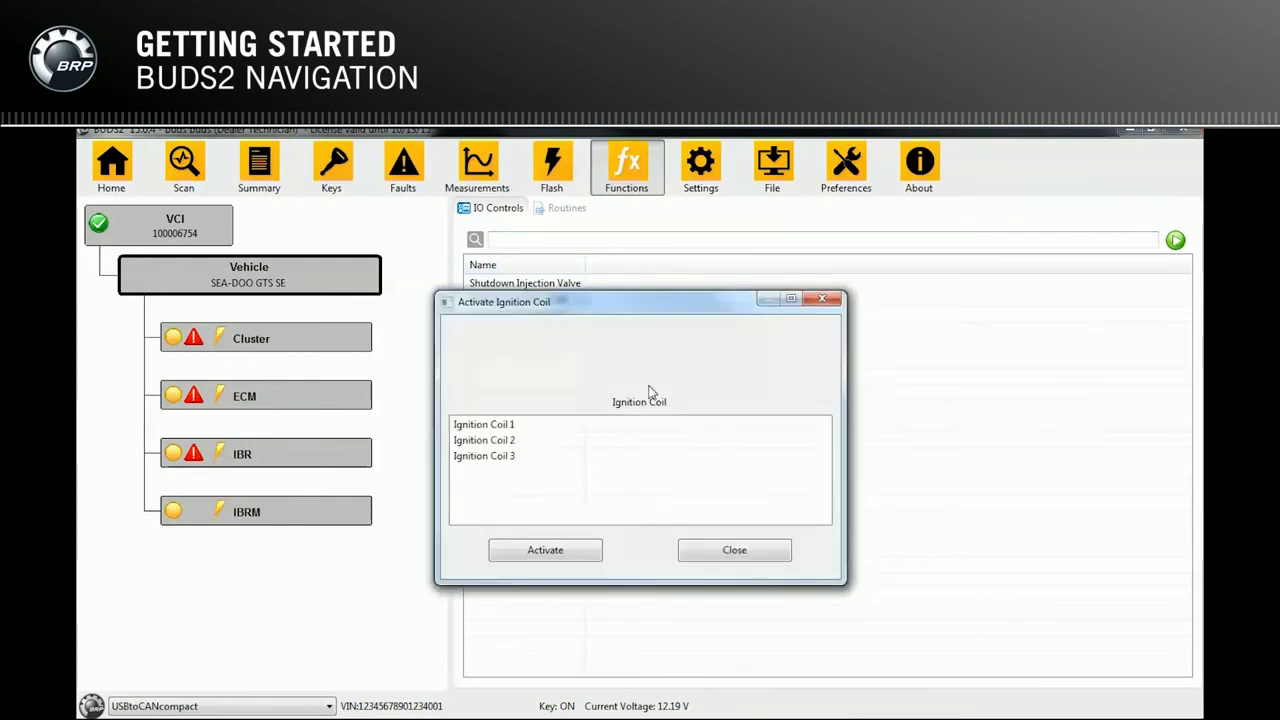
{"action": "left_click", "coordinate": [757, 554]}
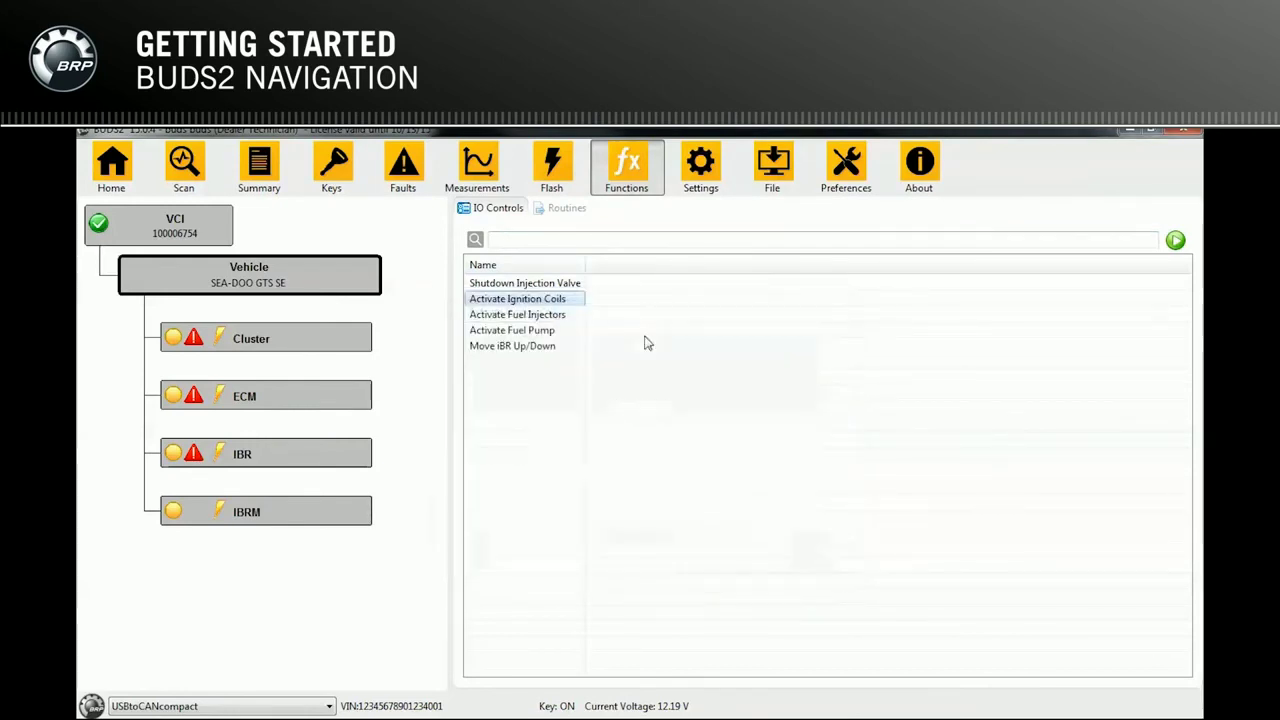
{"action": "left_click", "coordinate": [567, 210]}
{"action": "double_click", "coordinate": [557, 280]}
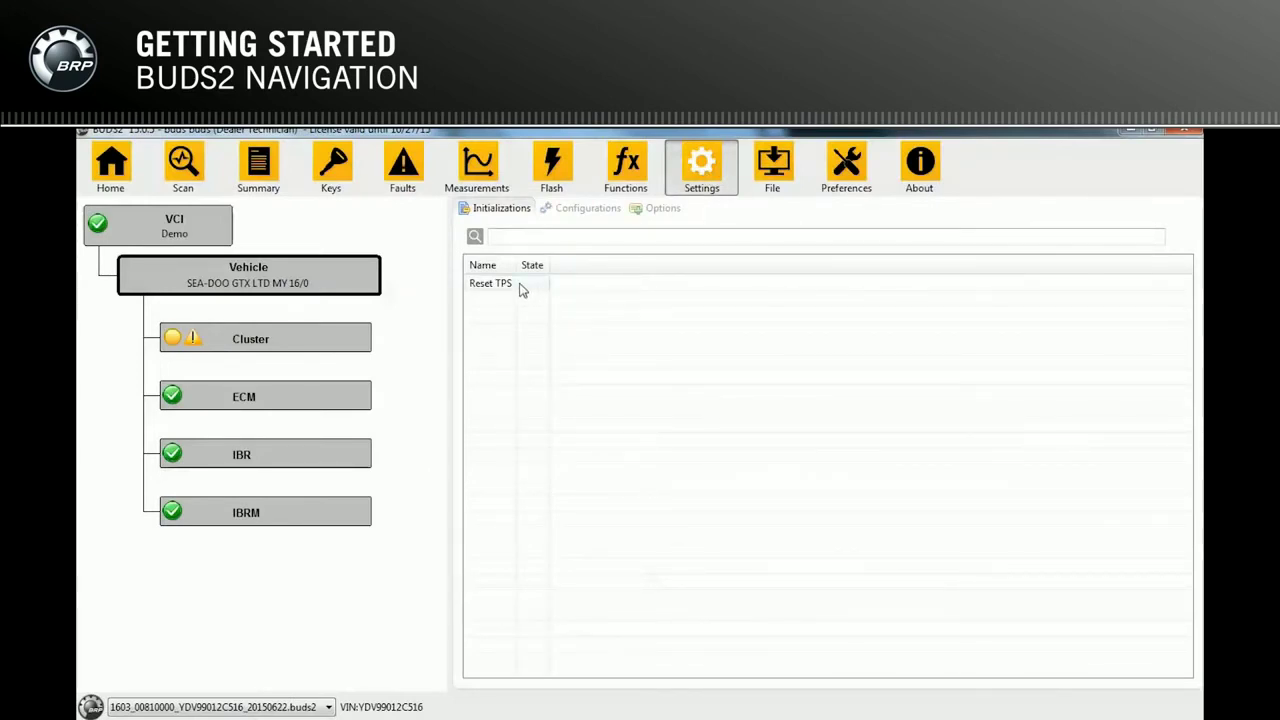
Show the vehicle configurations in the settings and open the service report from the file section
{"action": "left_click", "coordinate": [594, 210]}
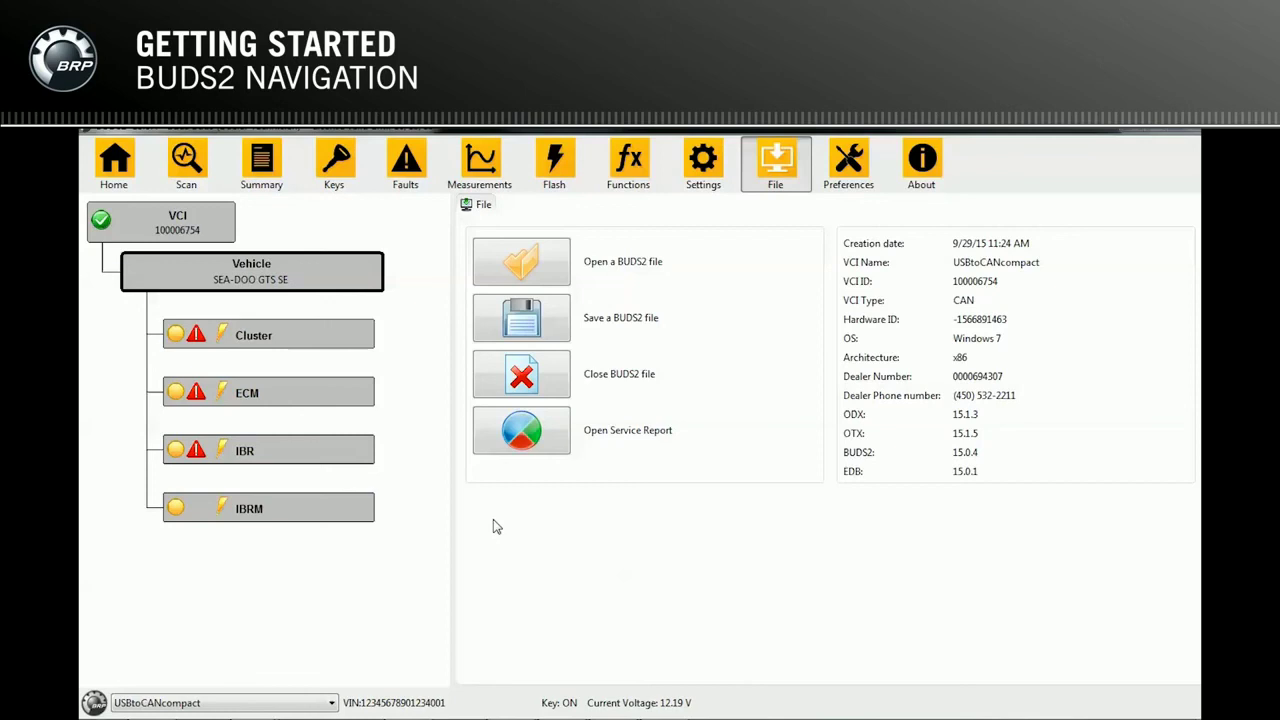
{"action": "left_click", "coordinate": [526, 435]}
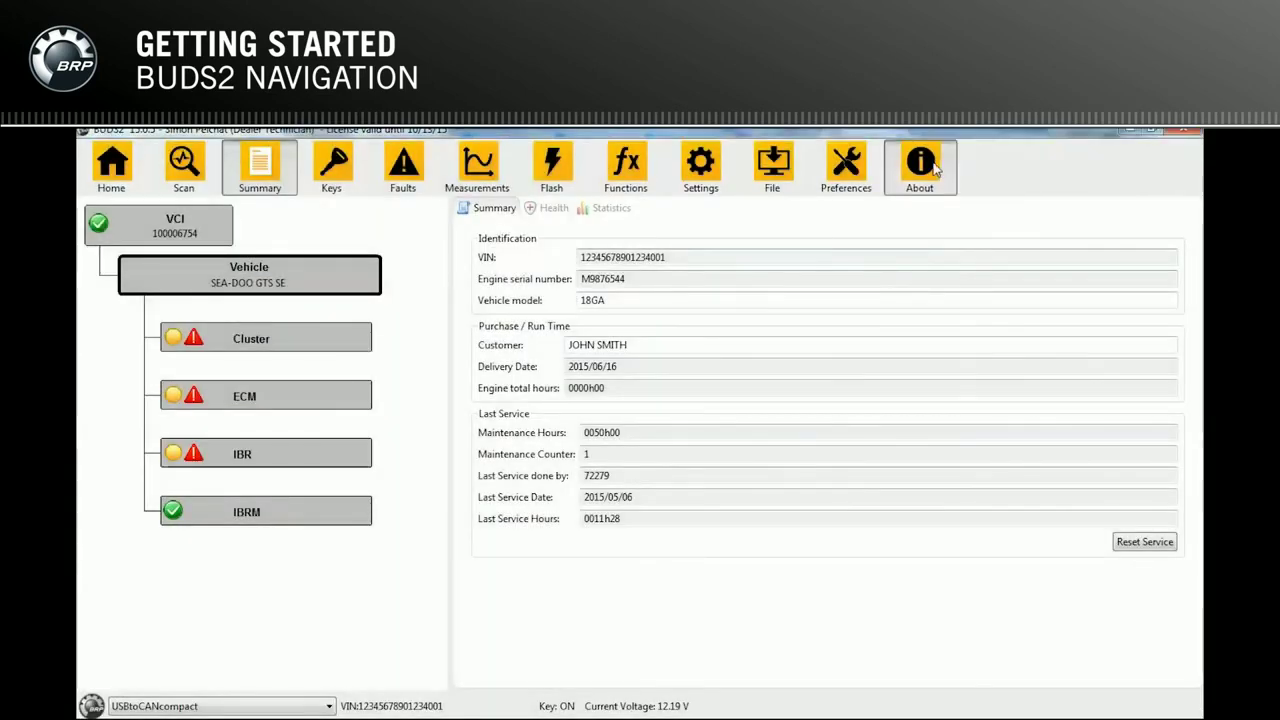
Open the user manual from the application's version information and view its cover page
{"action": "left_click", "coordinate": [922, 168]}
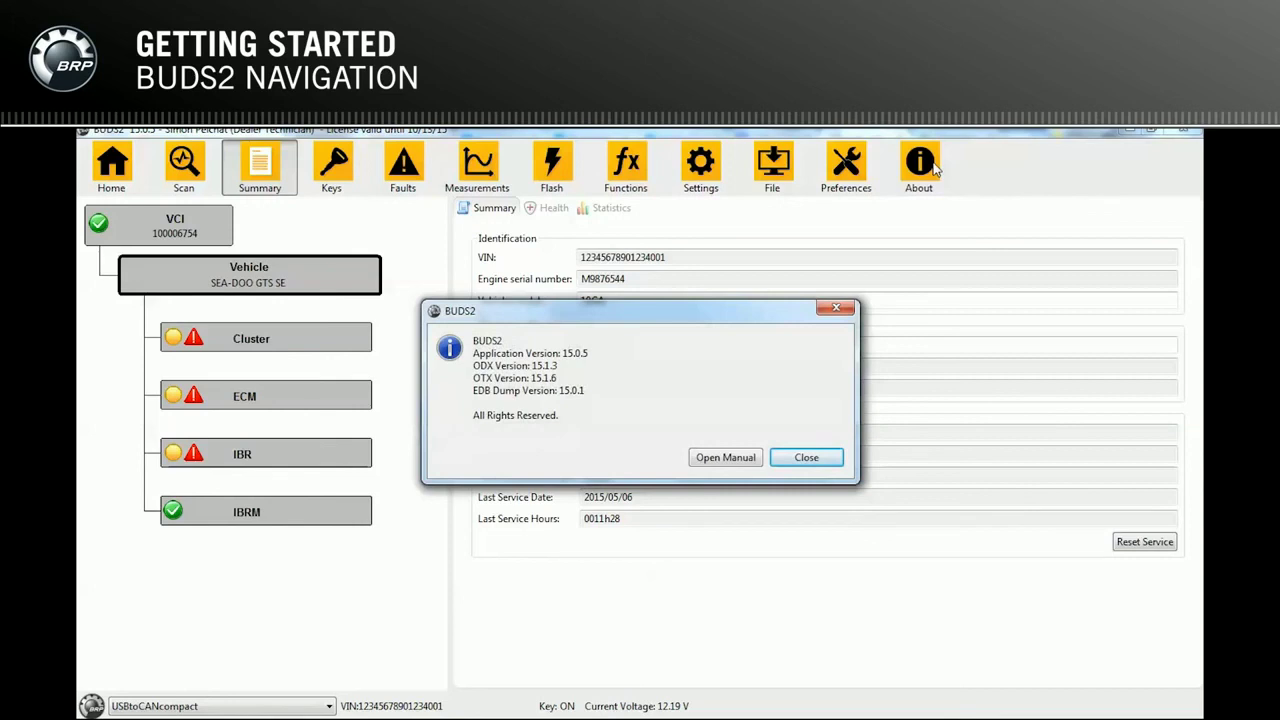
{"action": "left_click", "coordinate": [738, 459]}
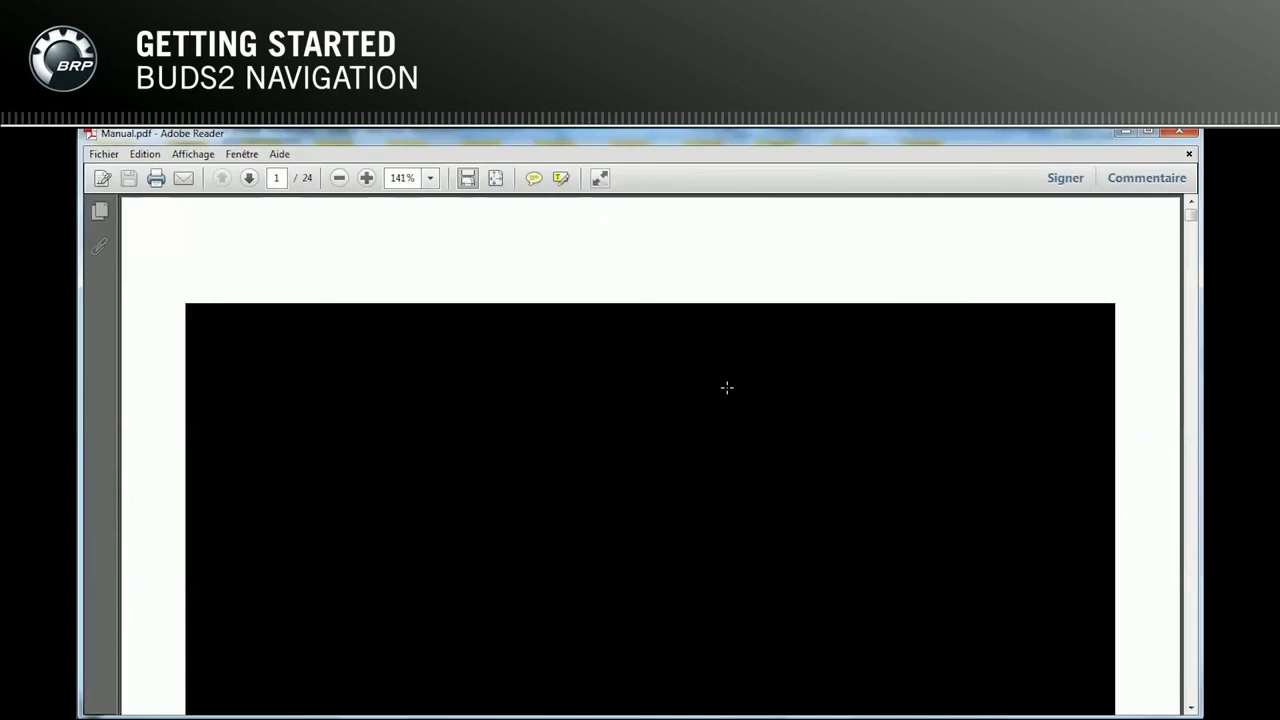
{"action": "scroll", "coordinate": [727, 388], "scroll_direction": "down", "scroll_amount": 3}
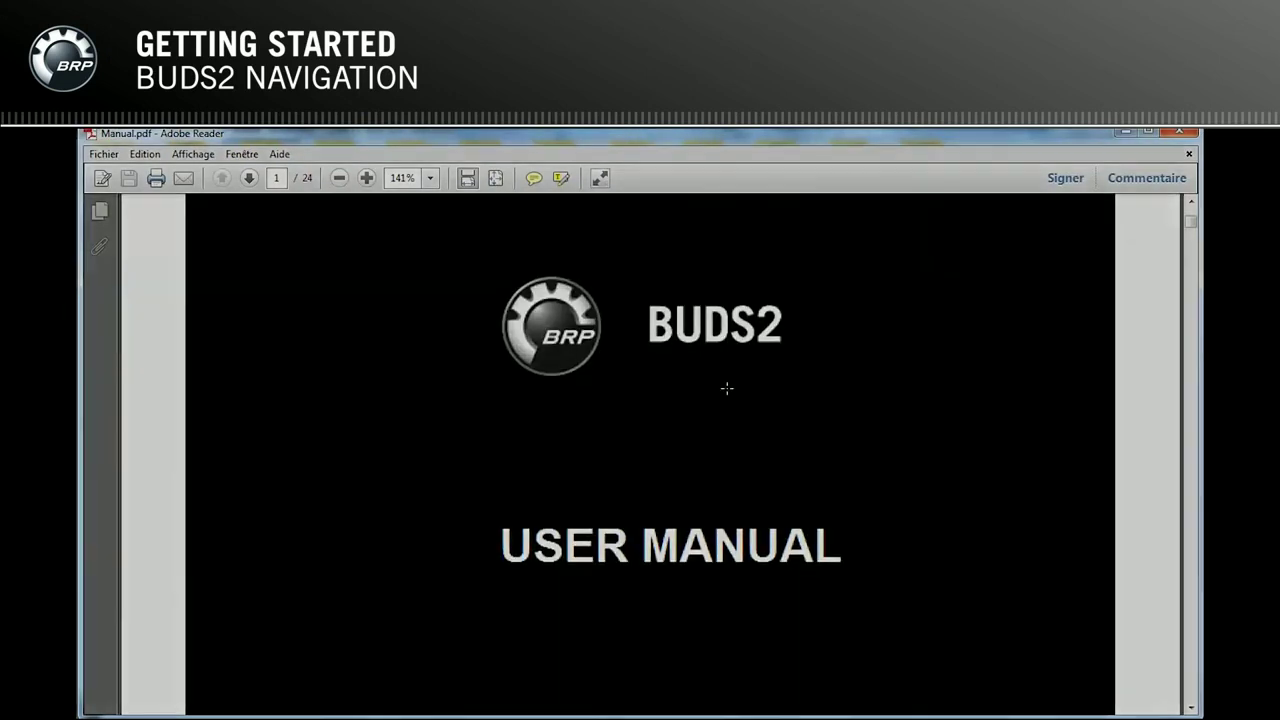